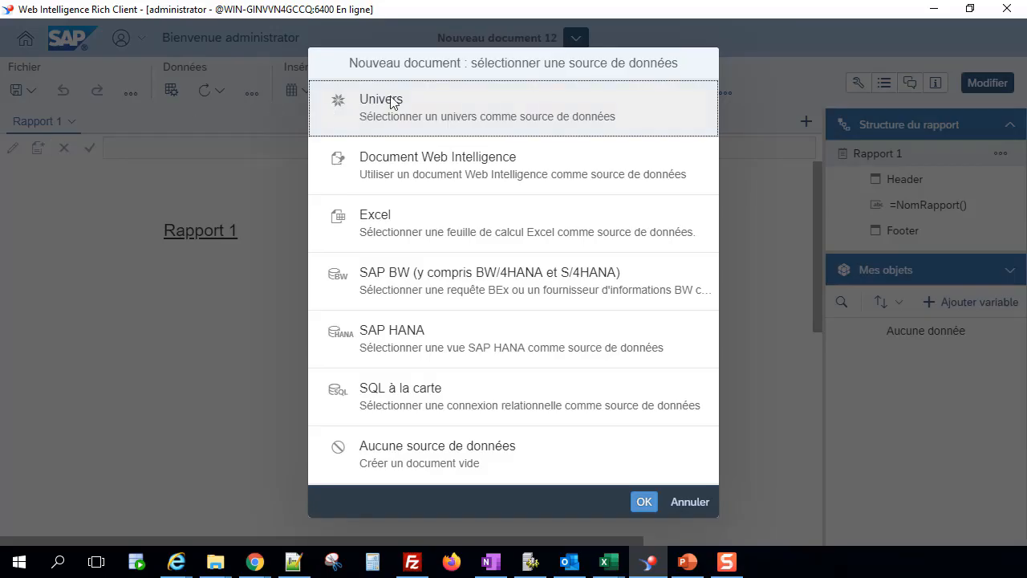
Step: Create a new document without a data source and insert an empty cell just below the report title
left_click(646, 502)
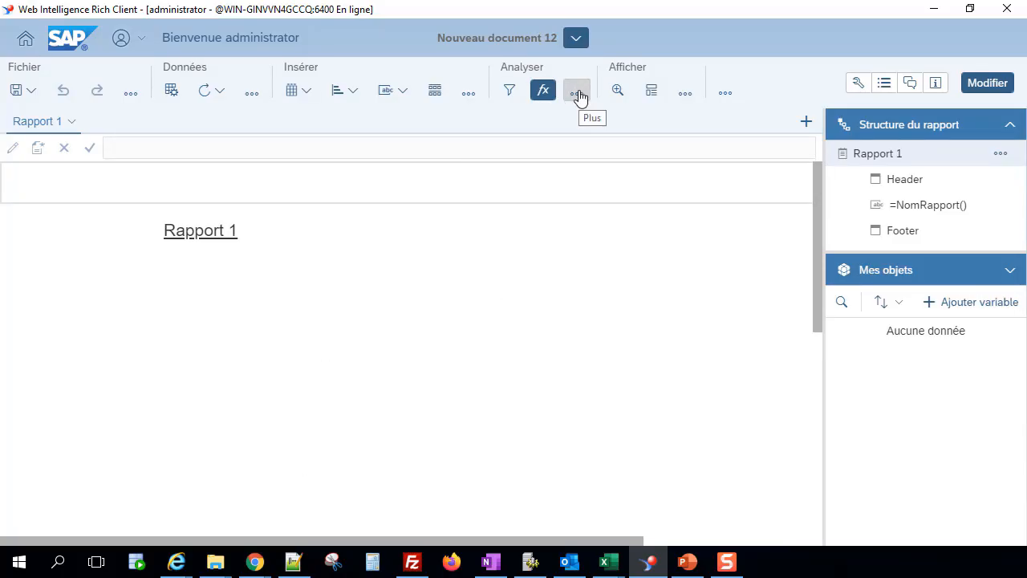
left_click(403, 90)
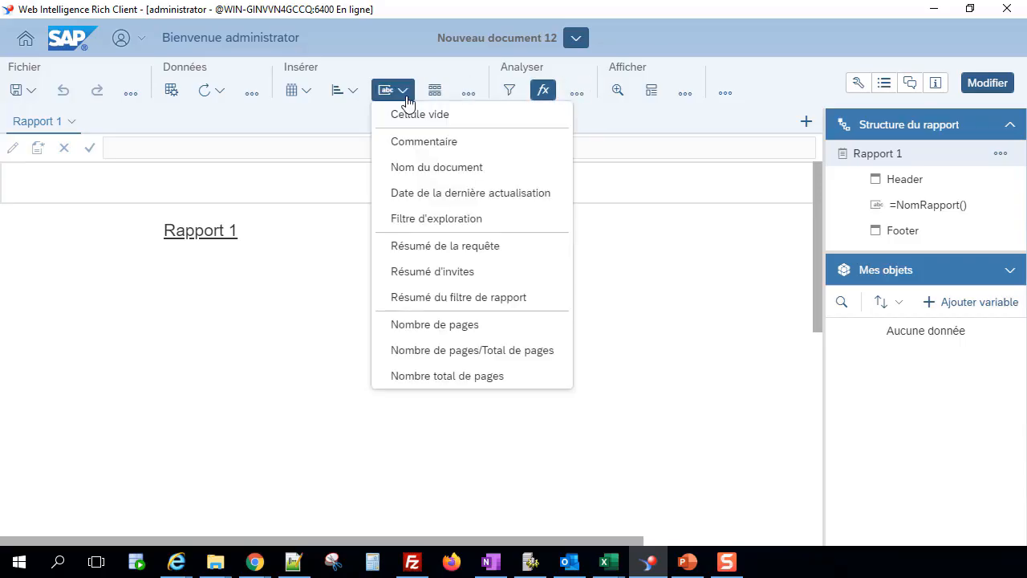
left_click(404, 116)
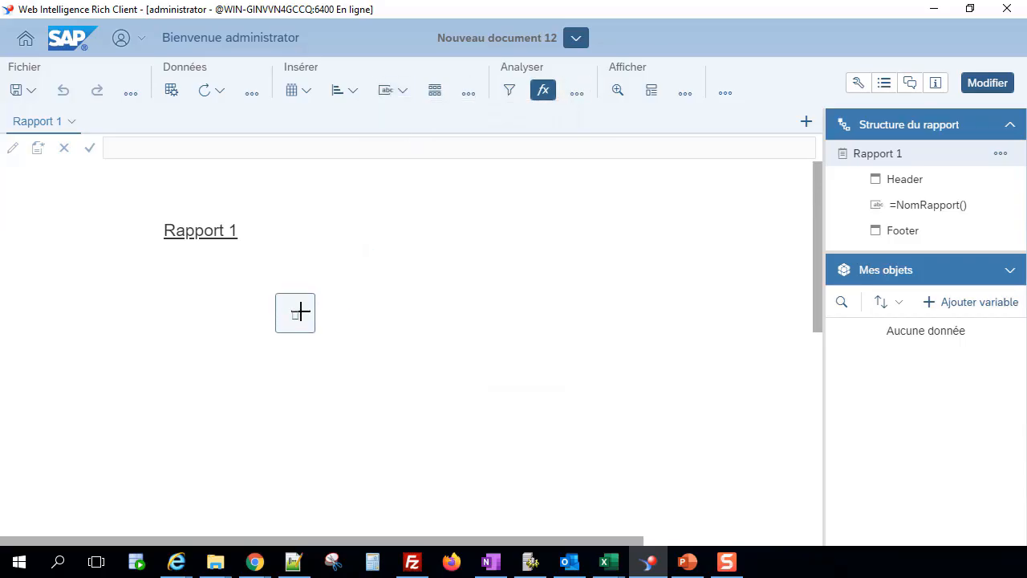
left_click(270, 265)
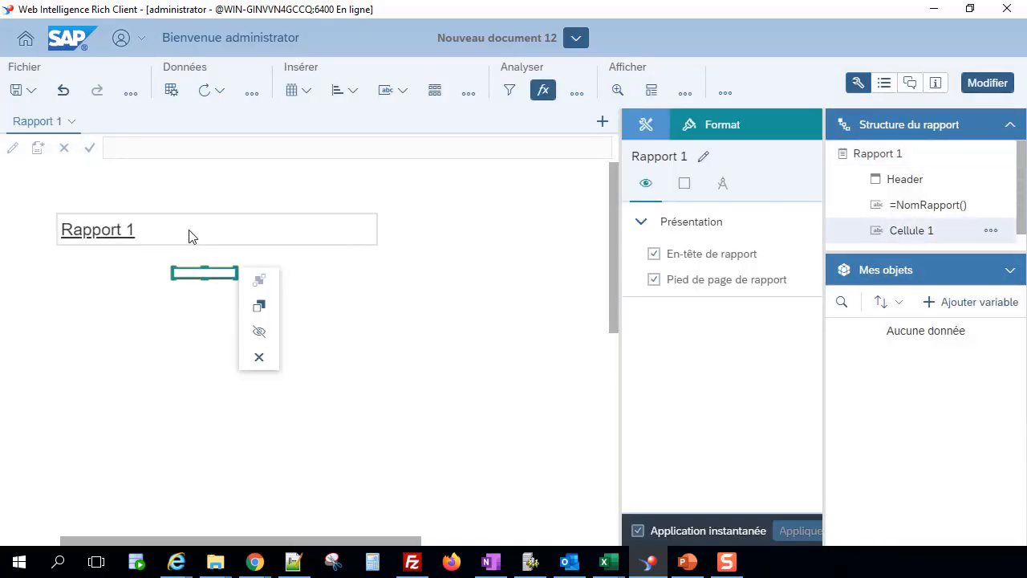
Step: Delete the "Rapport 1" title cell and set the empty cell's text to "Cellule 01"
left_click(258, 356)
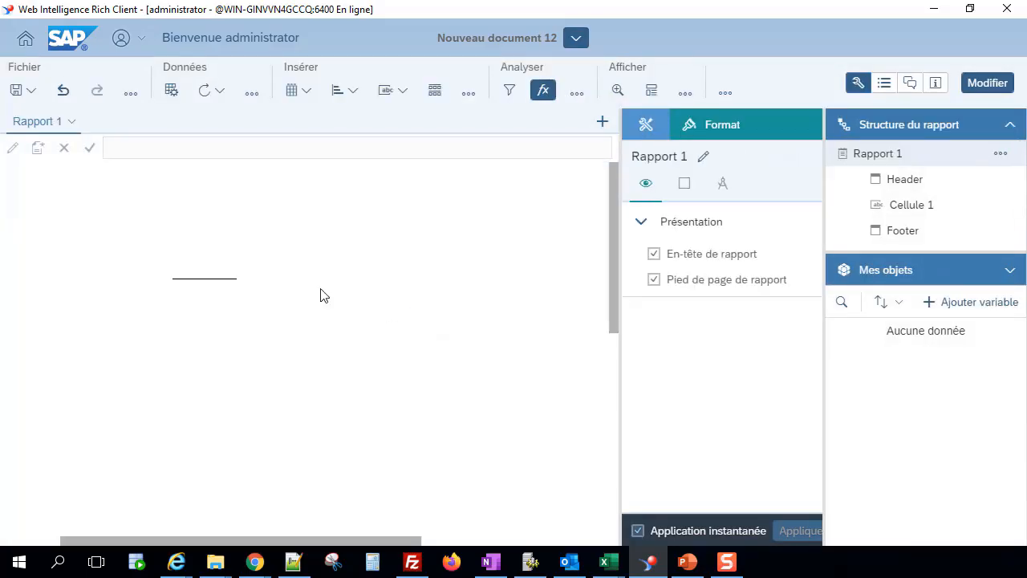
left_click(192, 277)
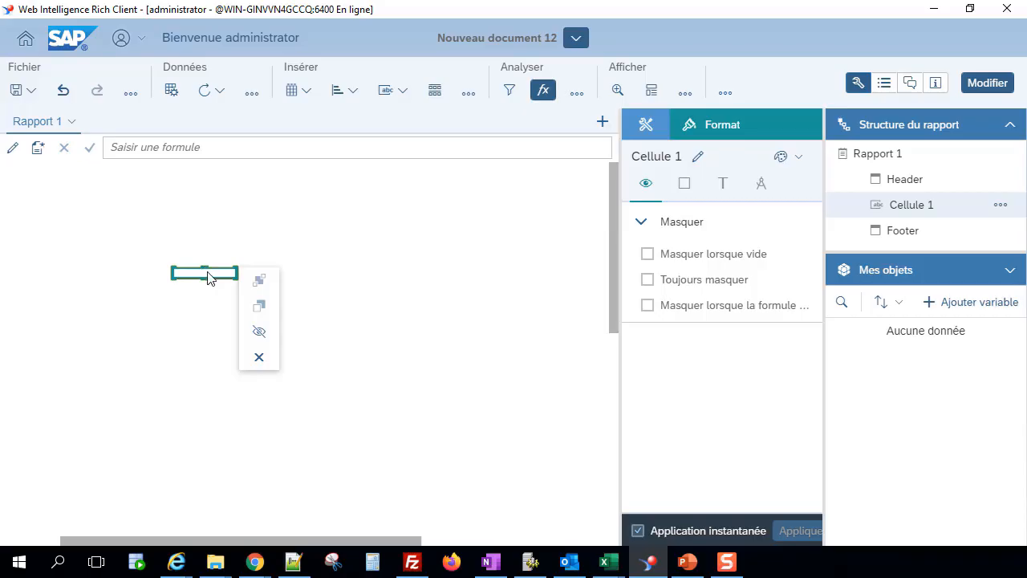
left_click(170, 141)
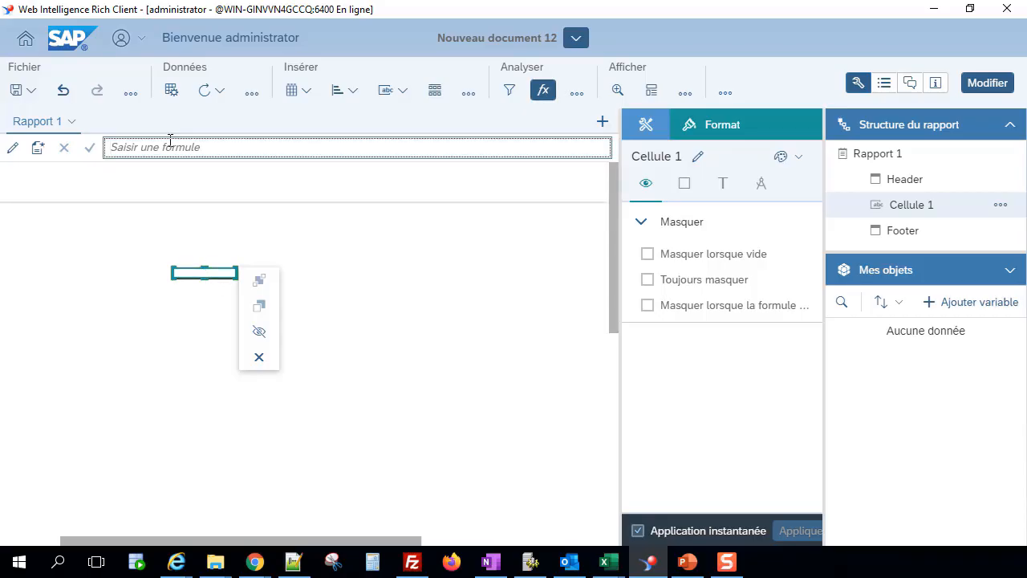
type("C")
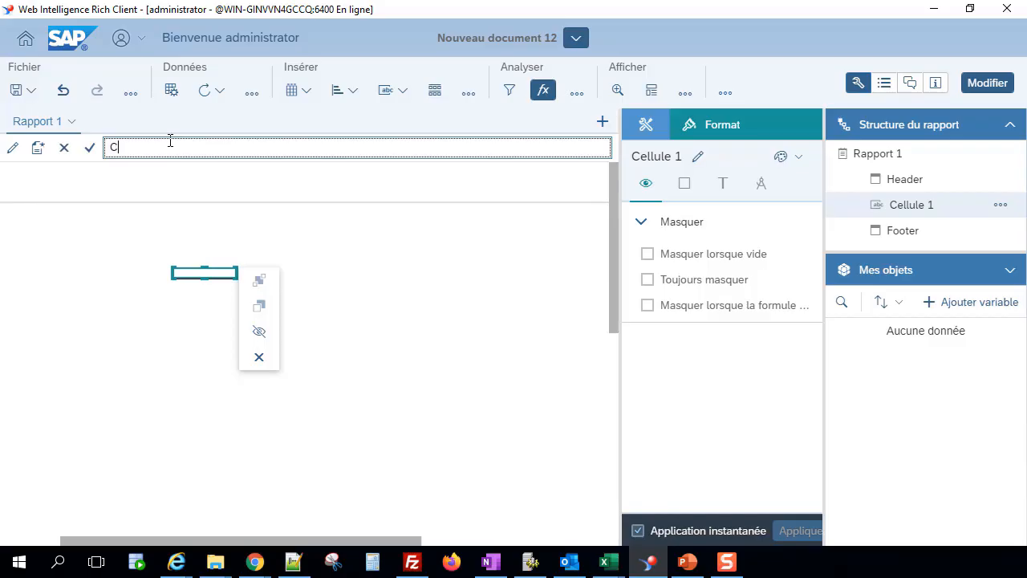
type("ellule 01")
key("Return")
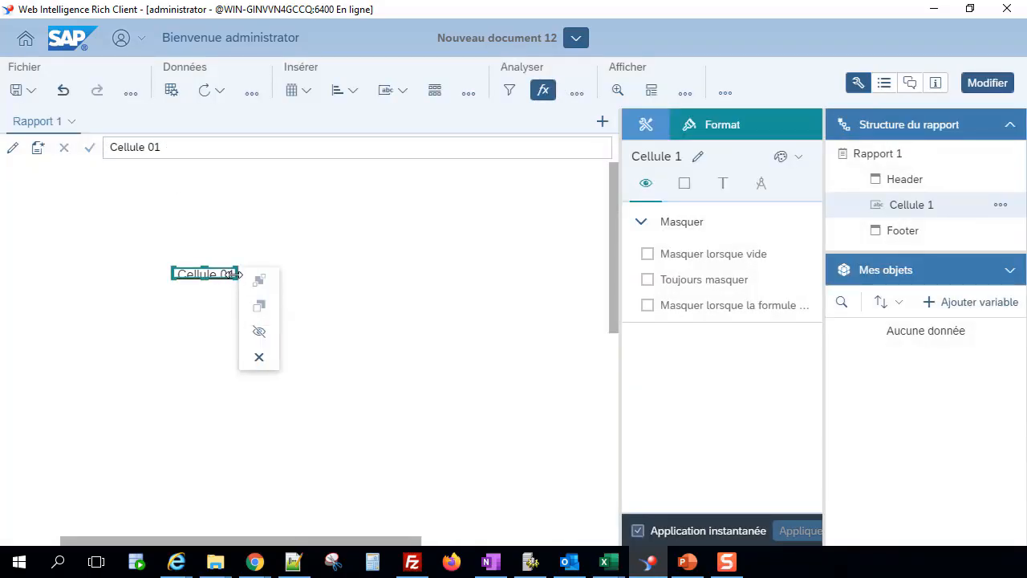
Step: Enlarge the "Cellule 01" cell to fit its text with room to spare, and apply borders on all four sides
left_click_drag(233, 279, 342, 299)
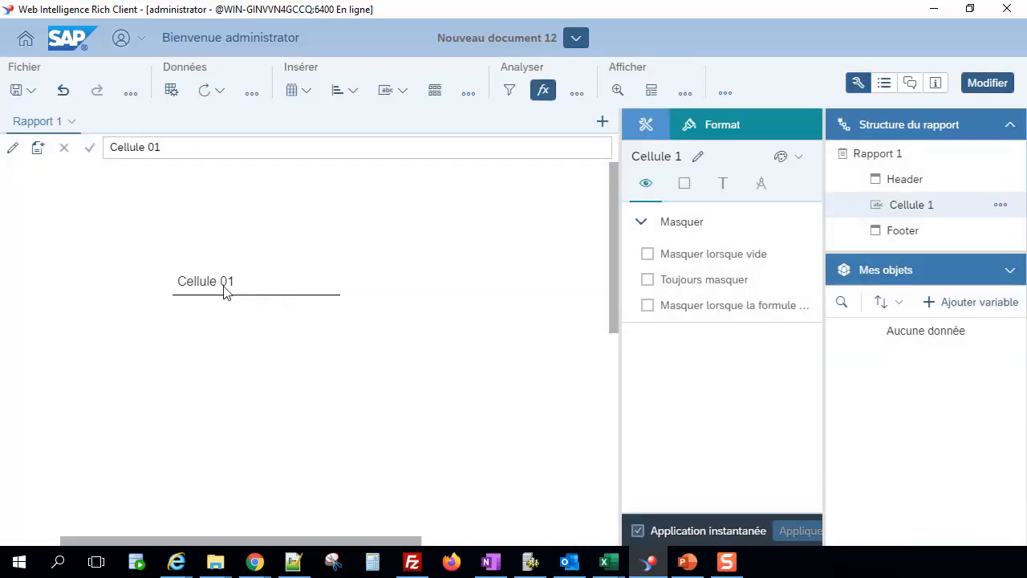
left_click(217, 287)
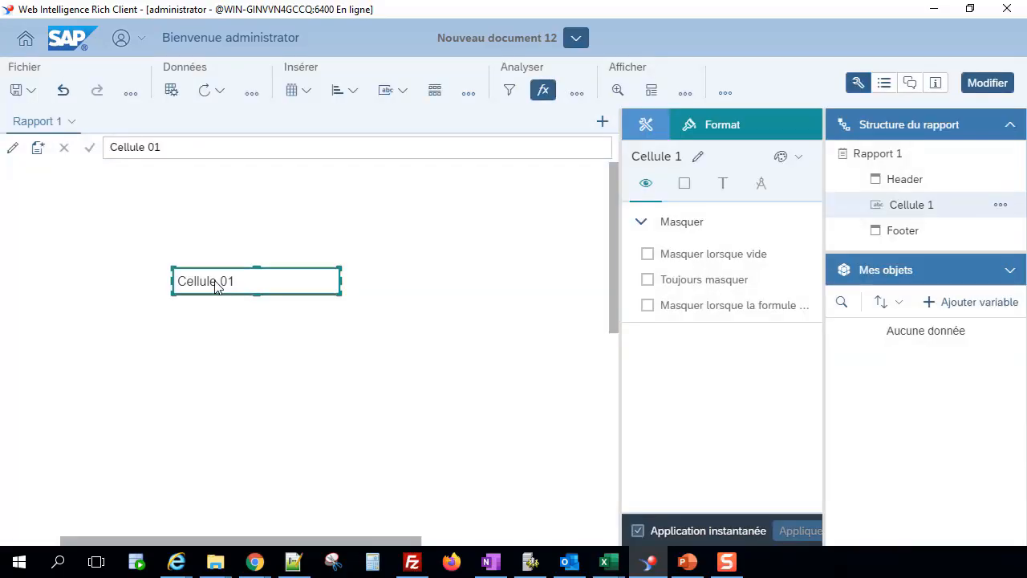
left_click(685, 183)
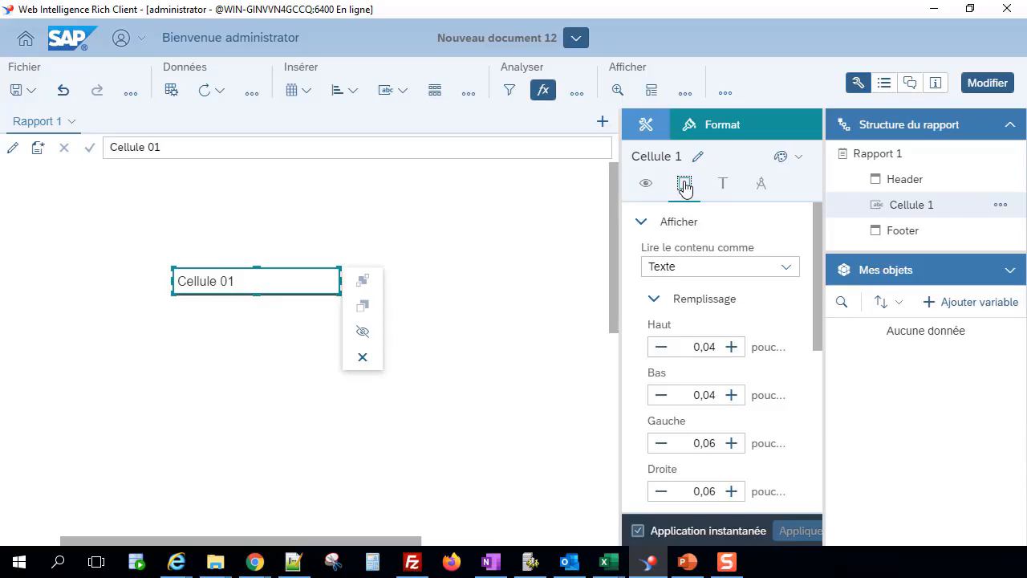
left_click_drag(817, 233, 821, 441)
left_click(647, 365)
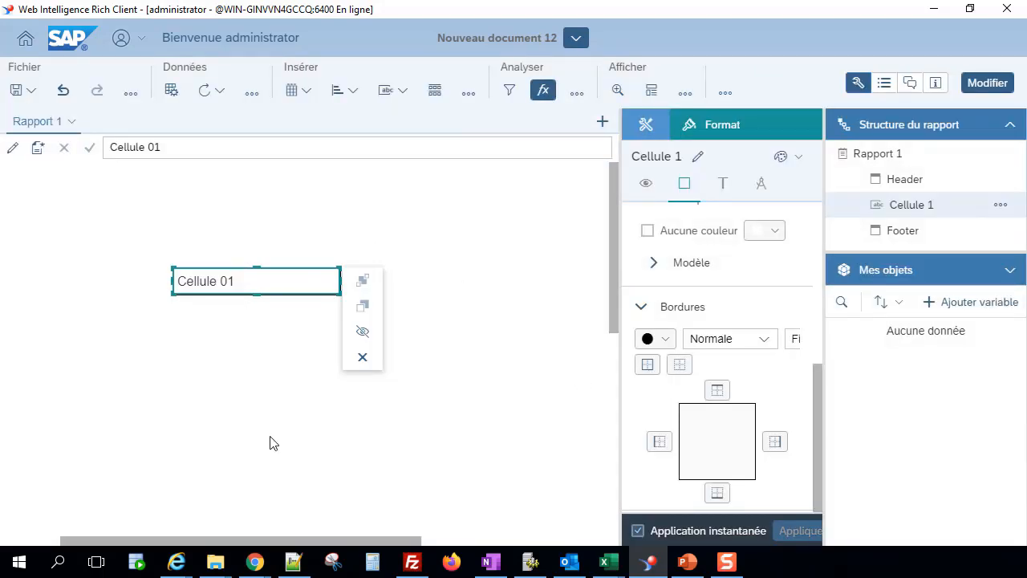
left_click(196, 391)
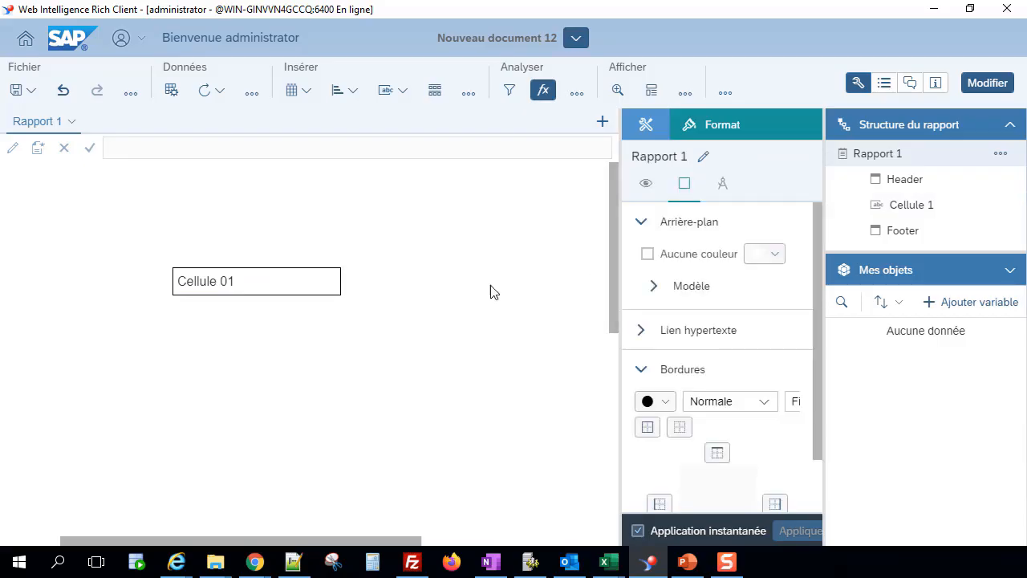
left_click(270, 288)
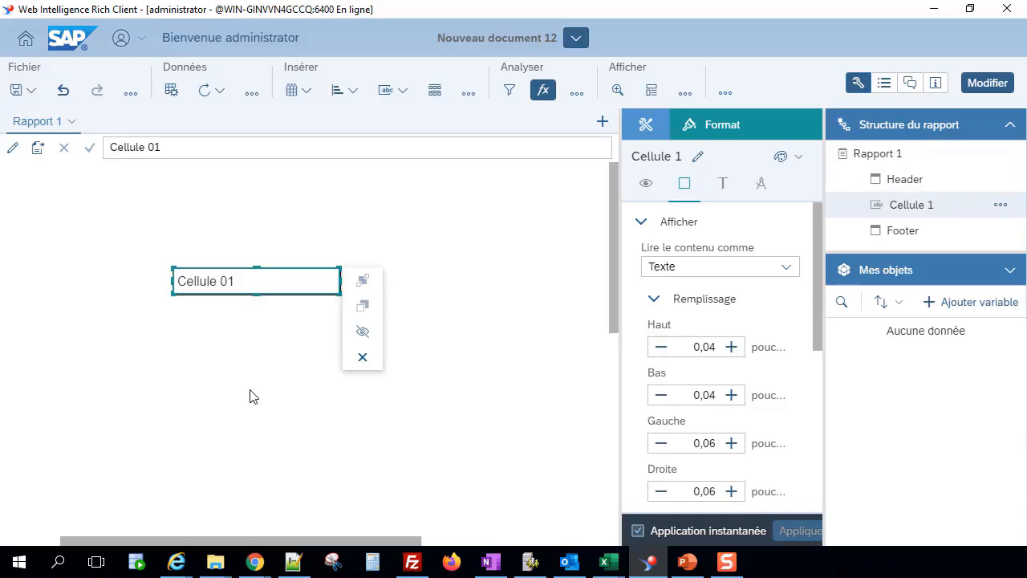
left_click(249, 395)
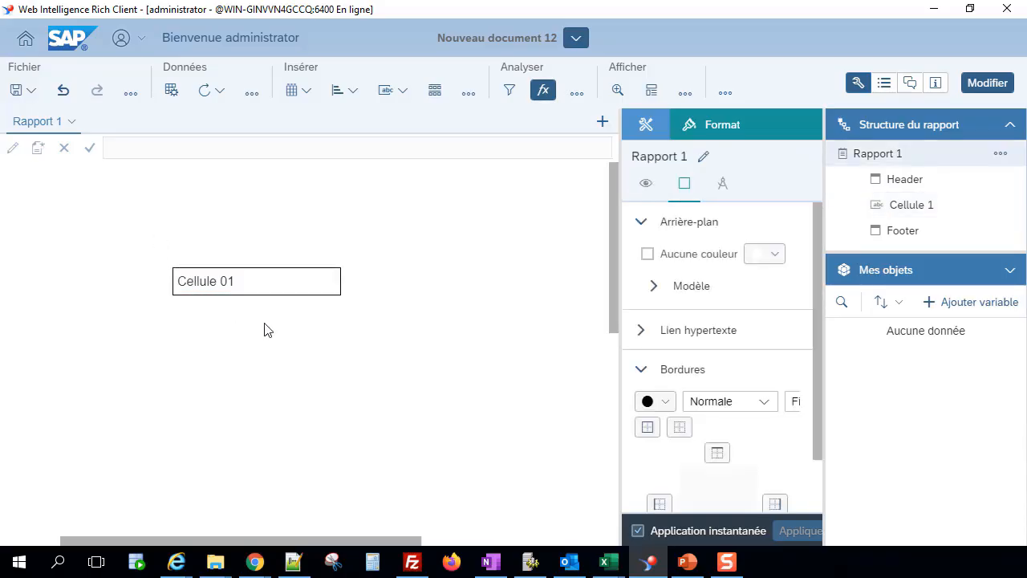
Step: Insert two more empty cells, one above the other, below "Cellule 01"
left_click(402, 95)
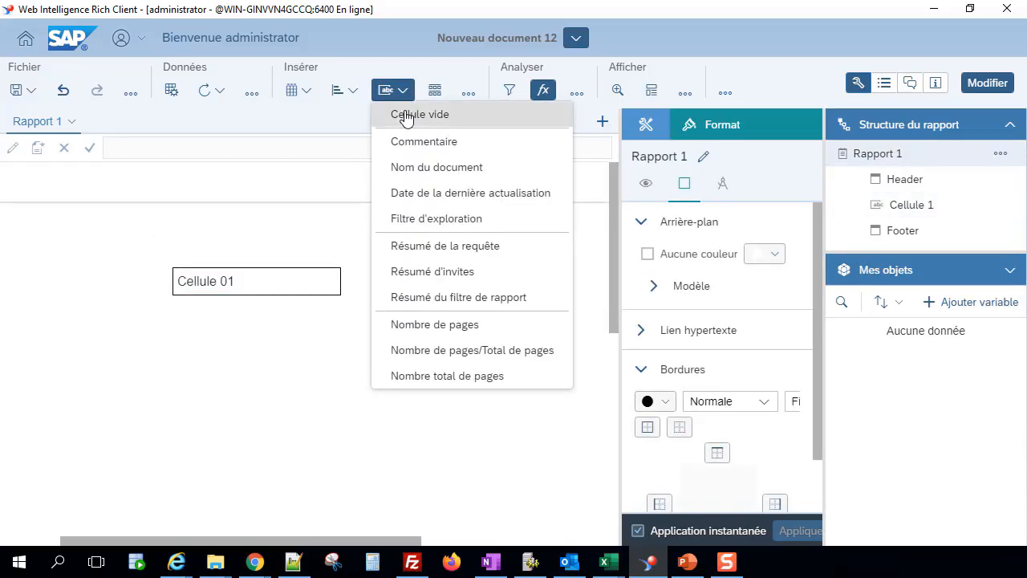
left_click(404, 114)
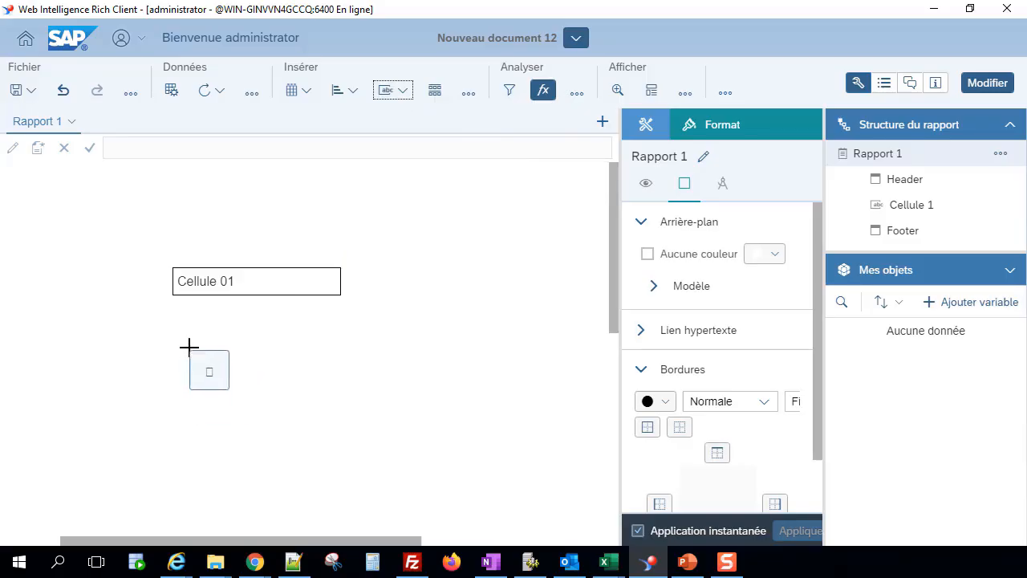
left_click(190, 350)
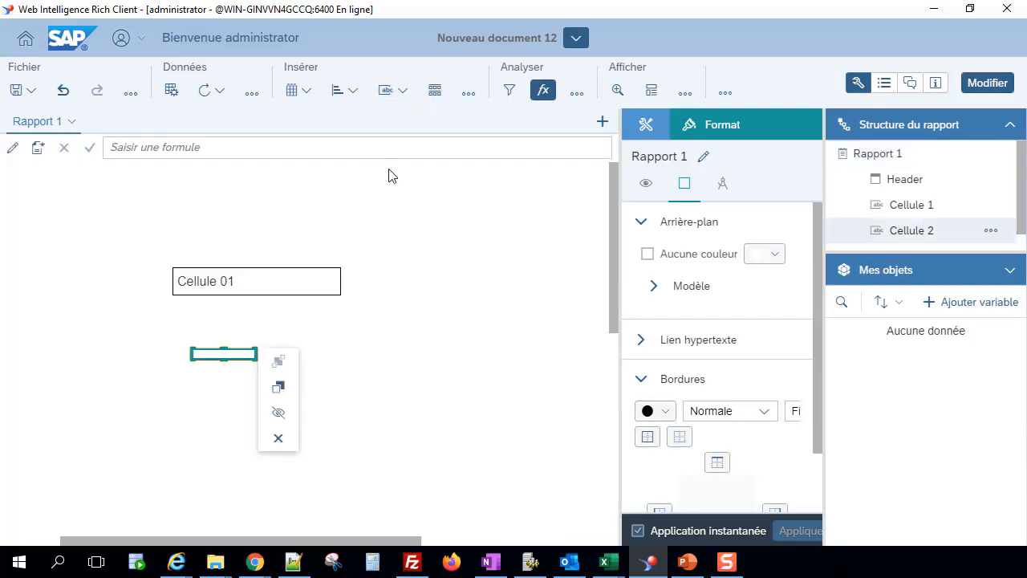
left_click(402, 90)
left_click(405, 112)
left_click(192, 391)
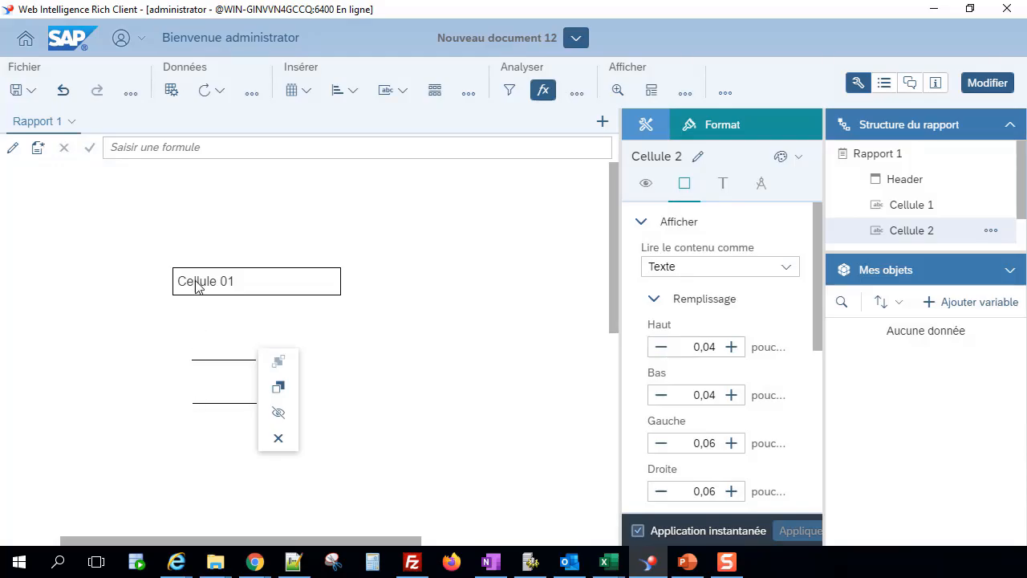
Step: Copy the "Cellule 0" portion of the first cell's text
left_click(215, 289)
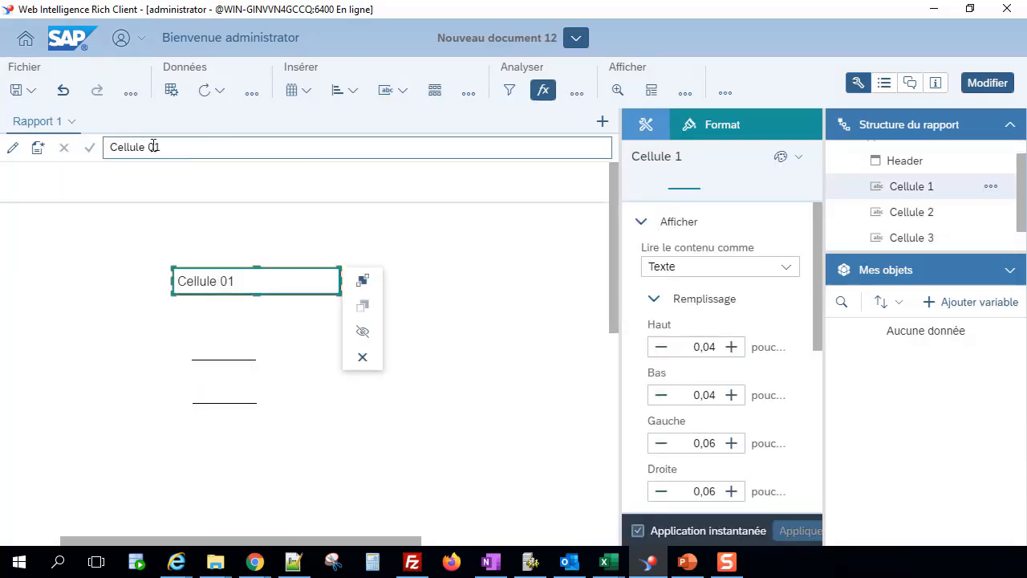
left_click_drag(154, 147, 103, 148)
key("ctrl+c")
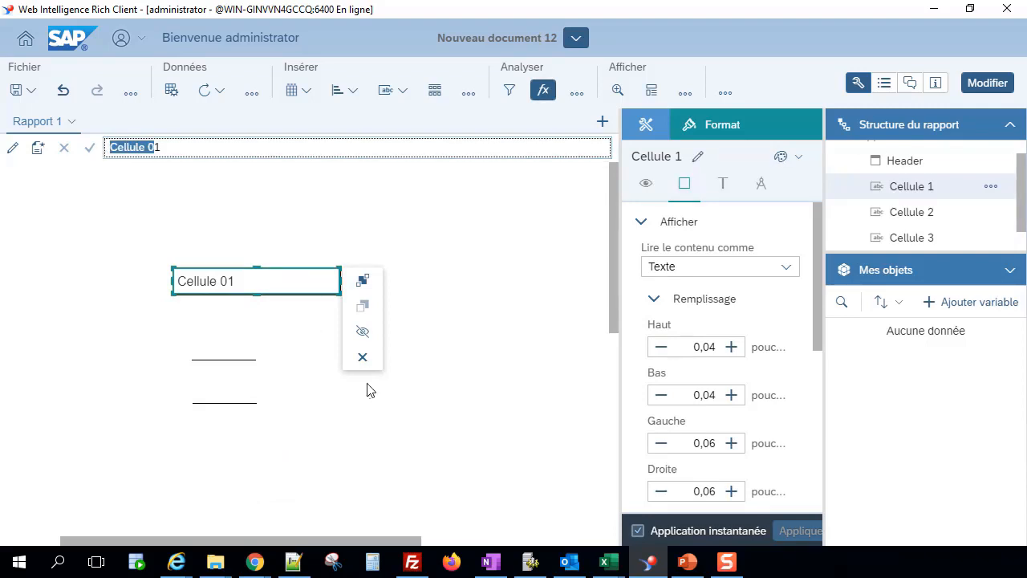
Step: Try to fill the middle cell with "Cellule 02" using the copied text
left_click(244, 356)
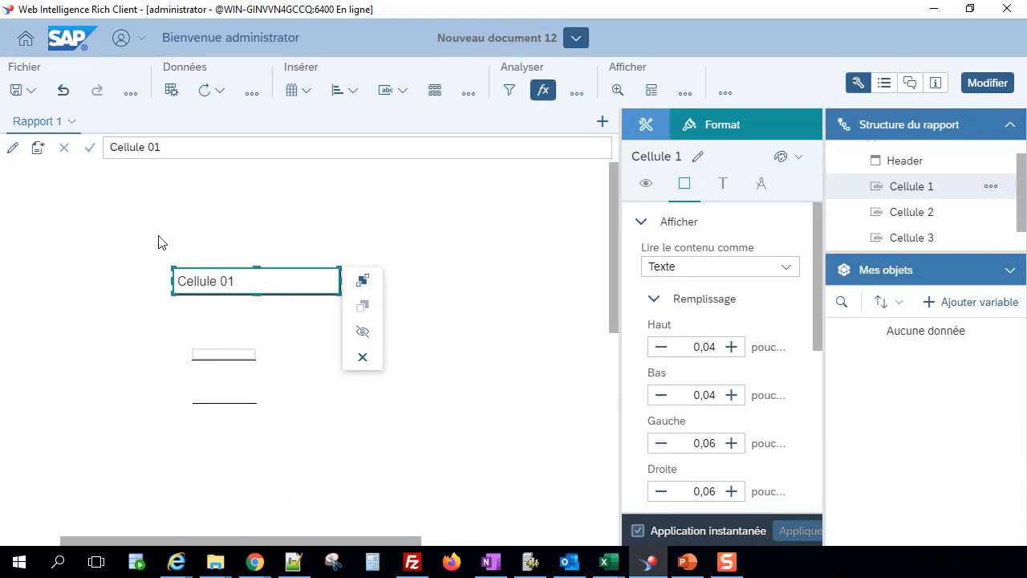
left_click(159, 148)
key("ctrl+v")
key("Return")
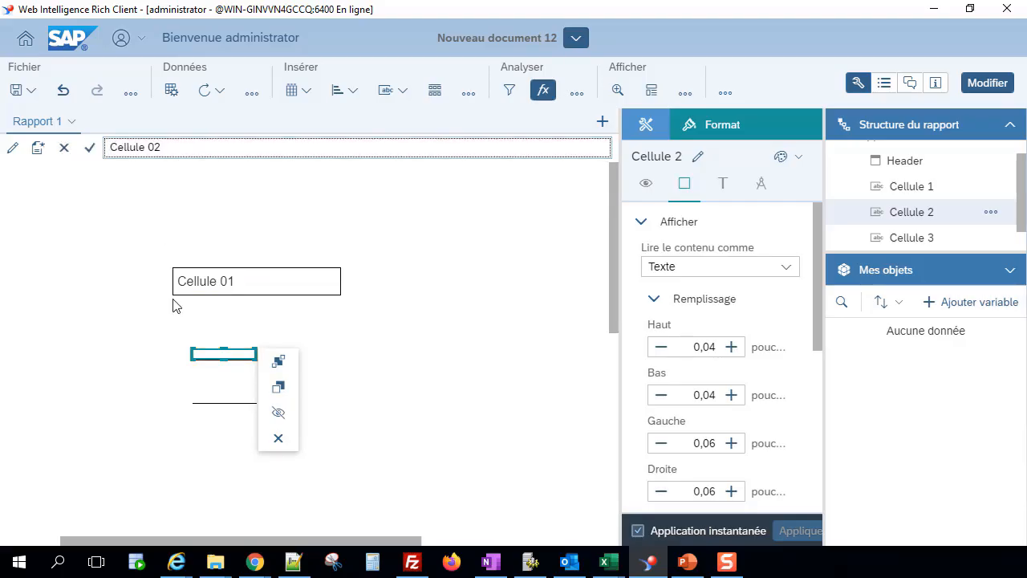
Step: Set the lowest cell's text to "Cellule 03" using the copied text
left_click(221, 399)
left_click(183, 149)
key("ctrl+v")
type("3")
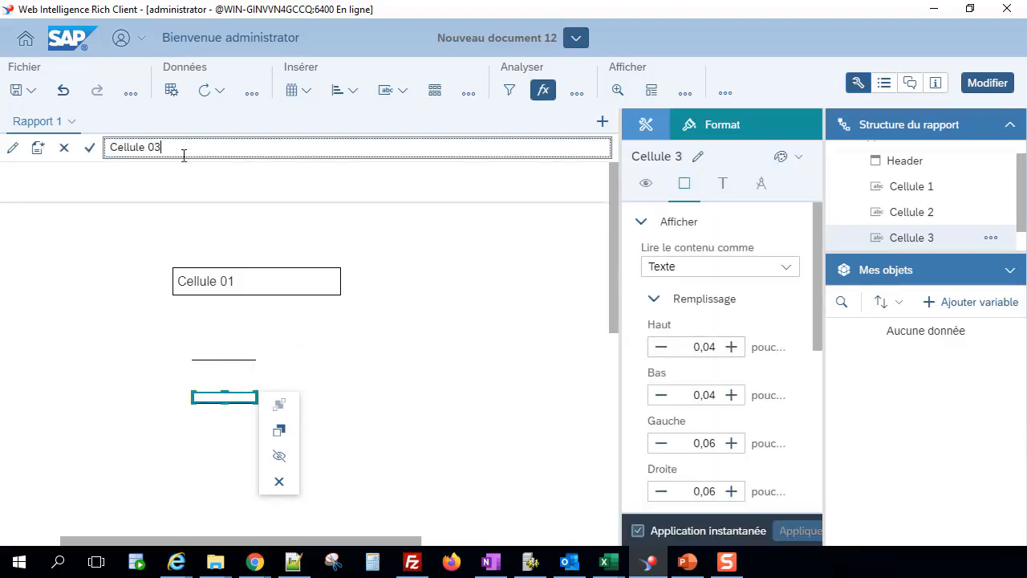
key("Return")
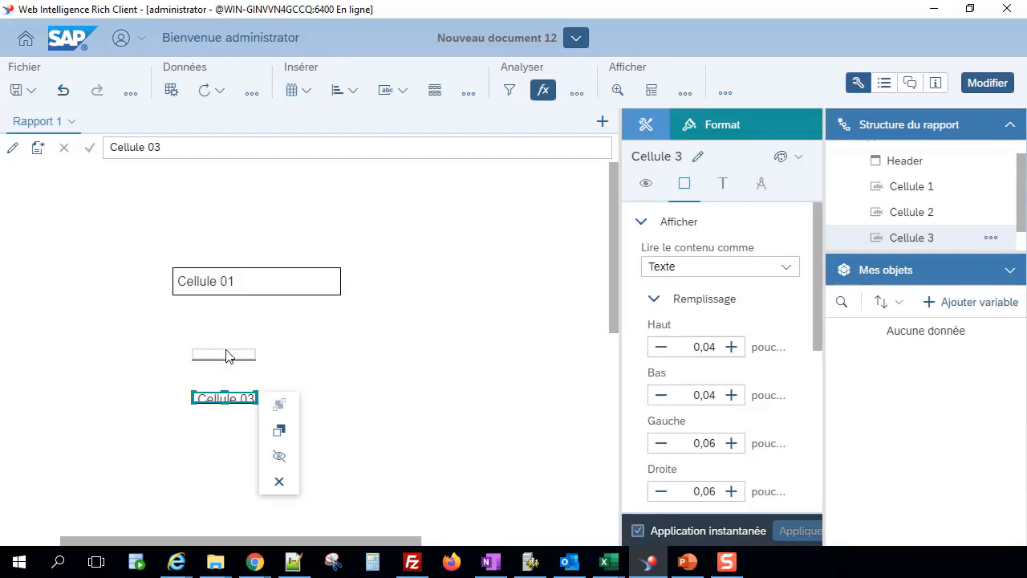
Step: Set the text of the empty middle cell to "Cellule 02"
left_click(229, 353)
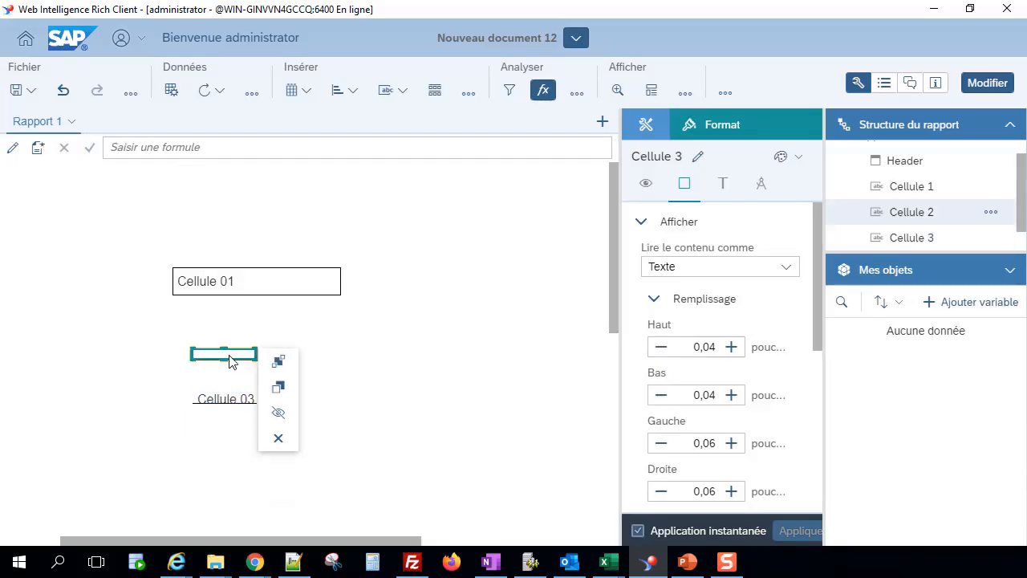
left_click(205, 148)
type("Cellule 0")
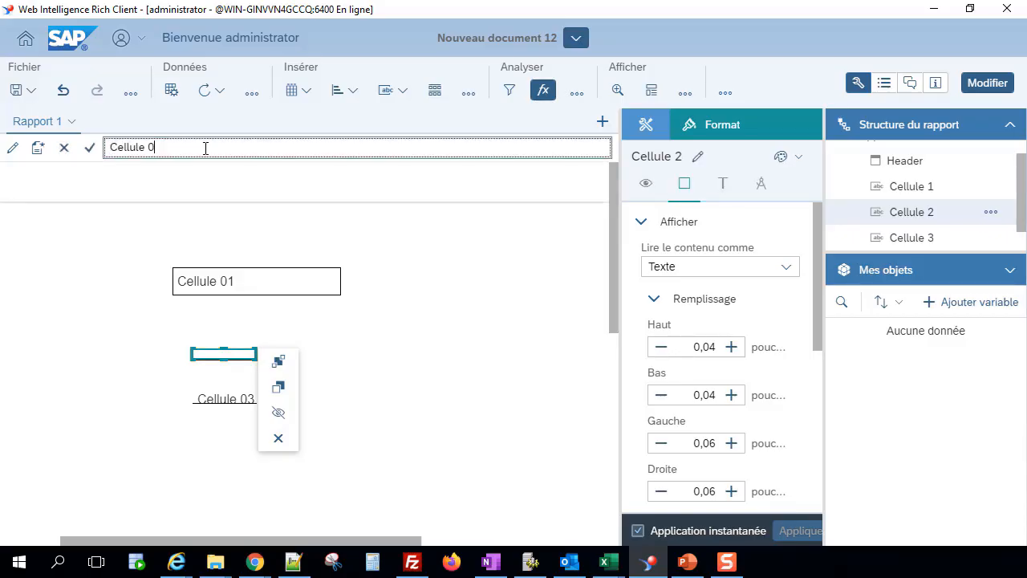
type("2")
key("Return")
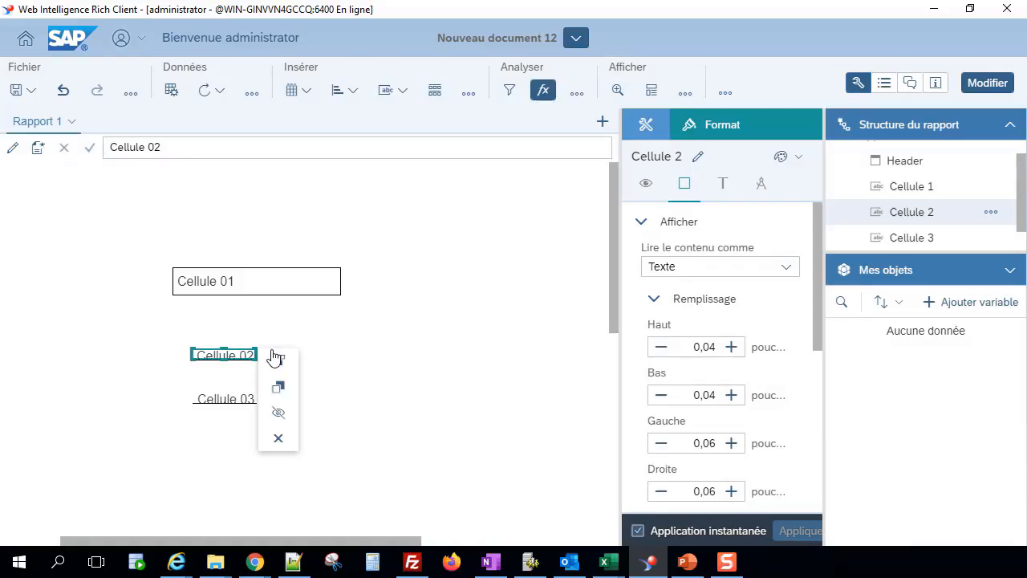
Step: Apply borders on all four sides of the "Cellule 02" cell
left_click_drag(813, 291, 813, 465)
left_click(648, 365)
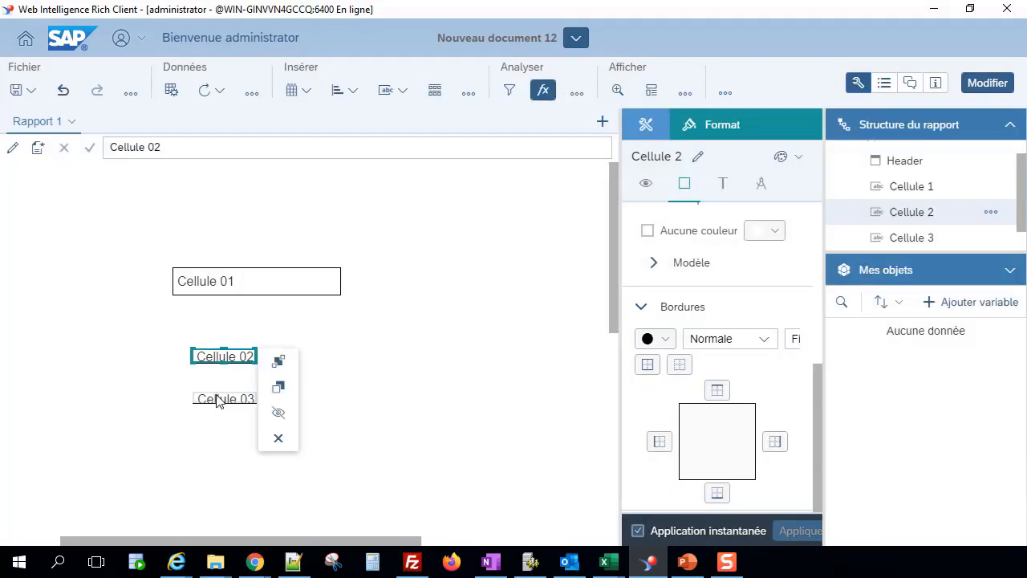
left_click(219, 400)
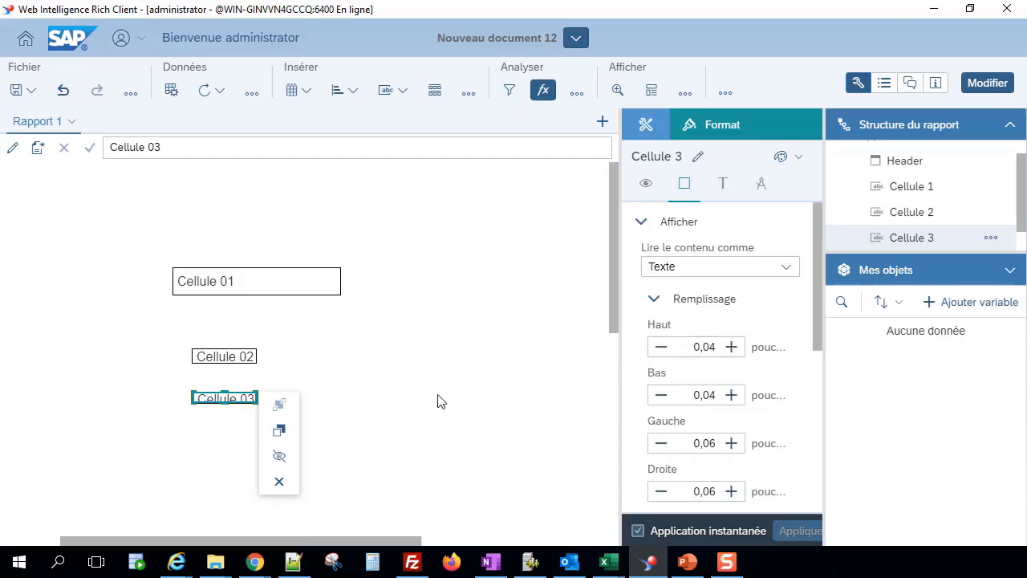
Step: Enlarge the "Cellule 02" cell to roughly the size of "Cellule 01" and move it up close beneath that cell
left_click(232, 359)
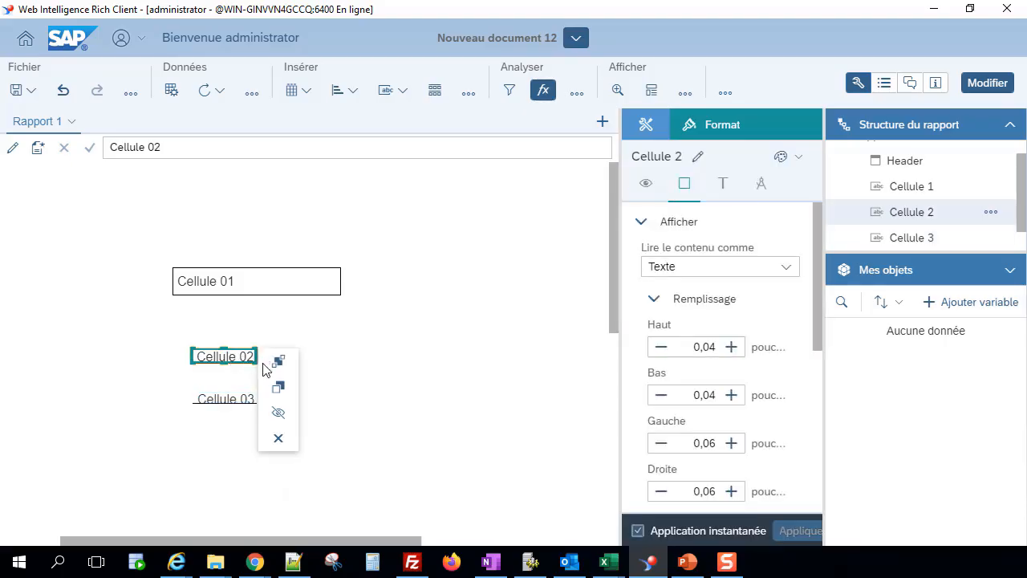
left_click_drag(255, 361, 364, 381)
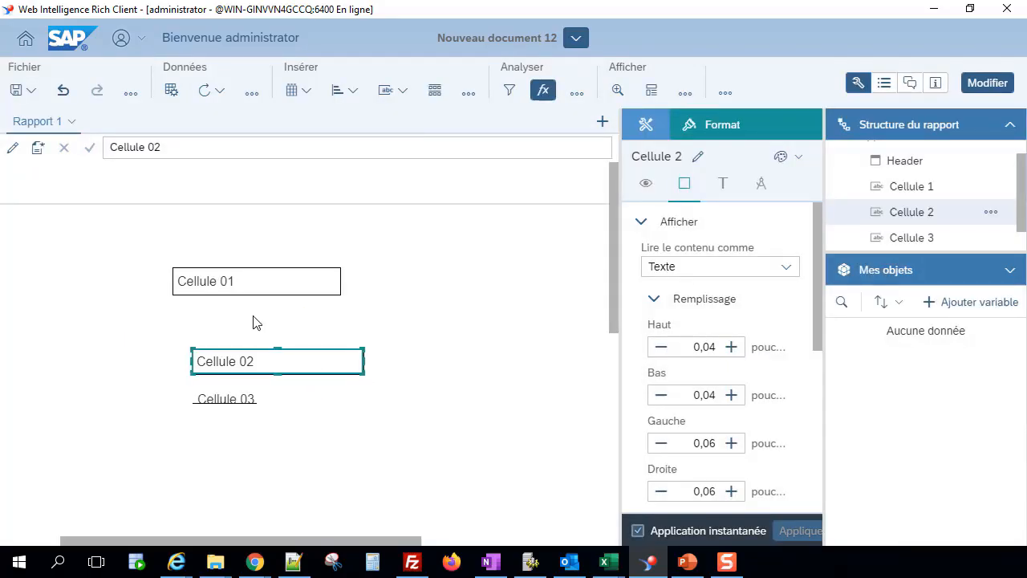
left_click_drag(197, 360, 213, 337)
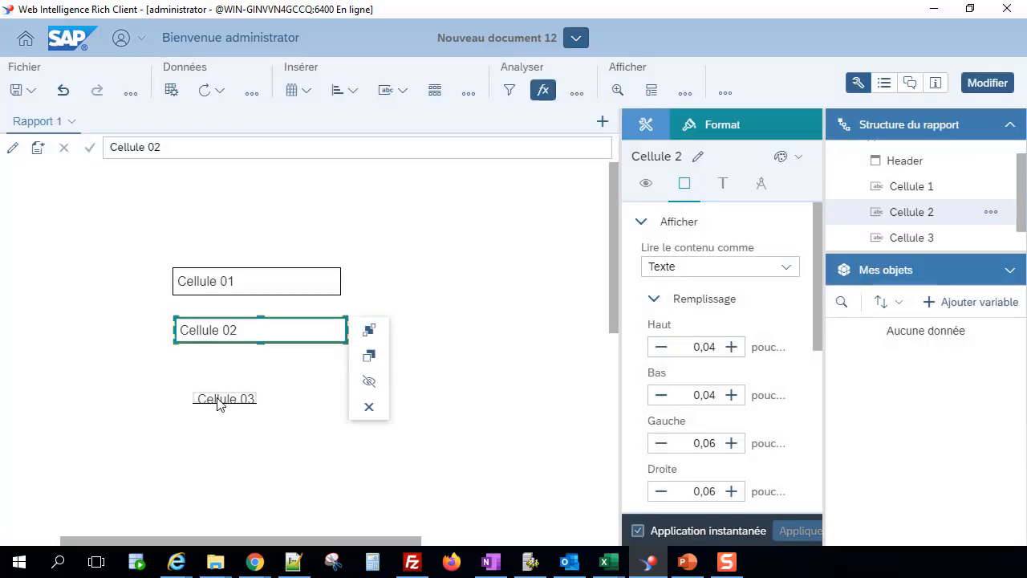
Step: Apply borders on all four sides of the "Cellule 03" cell
left_click(216, 403)
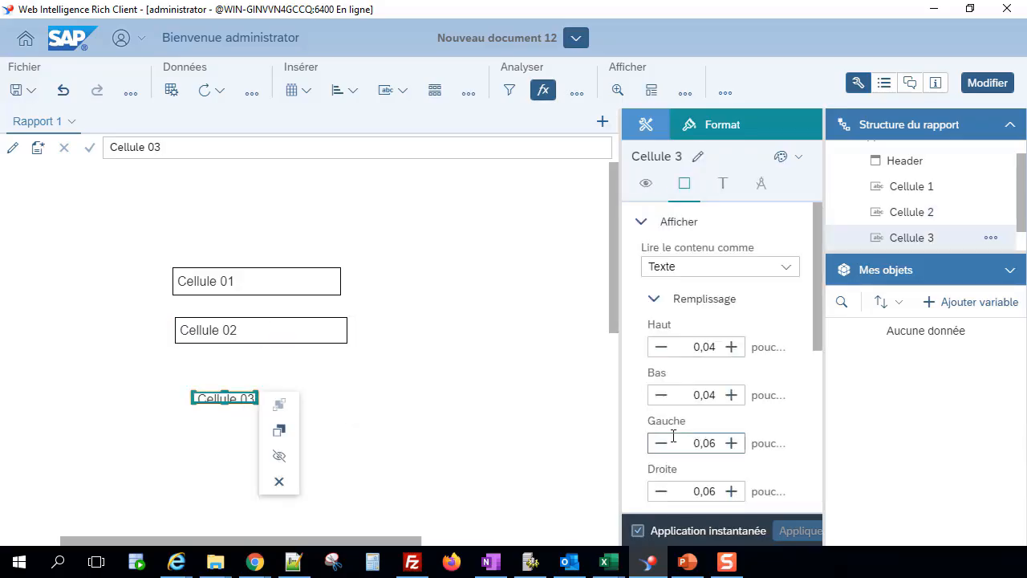
scroll(746, 393, "down", 2)
scroll(746, 393, "down", 2)
left_click(647, 382)
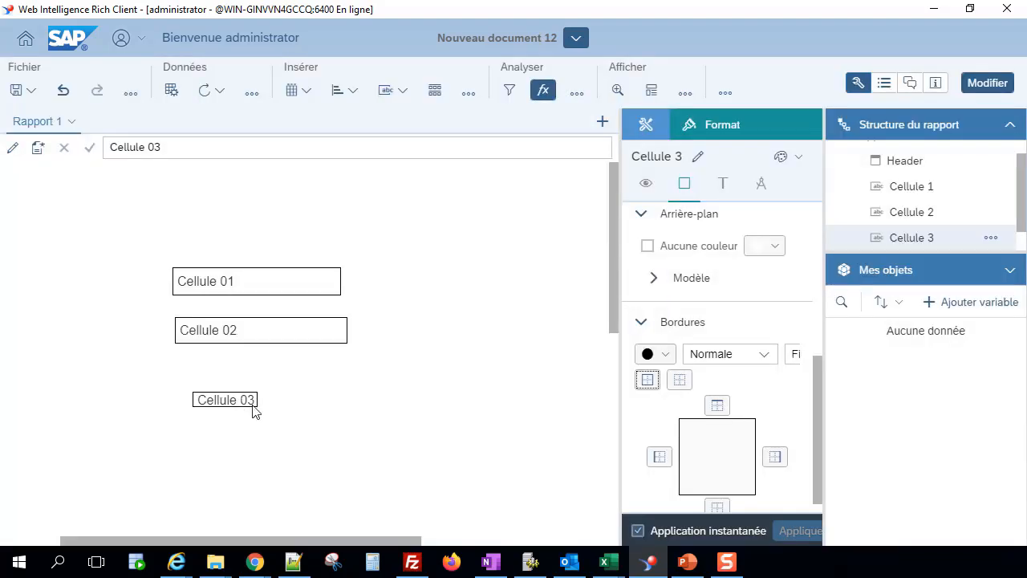
Step: Enlarge the "Cellule 03" cell to roughly the size of "Cellule 02" and move it up close beneath that cell
left_click(252, 404)
mouse_move(259, 407)
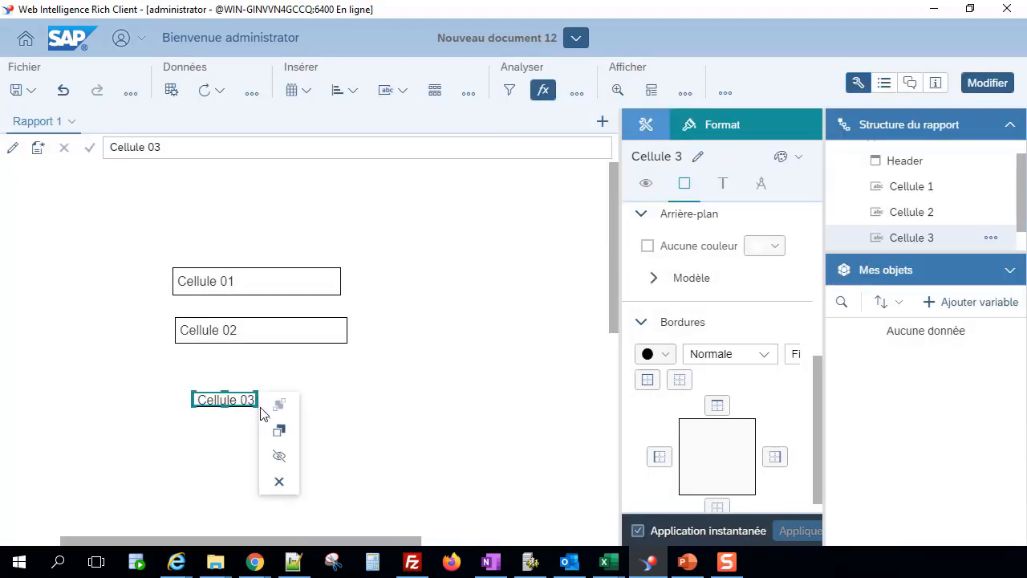
left_click_drag(258, 408, 357, 415)
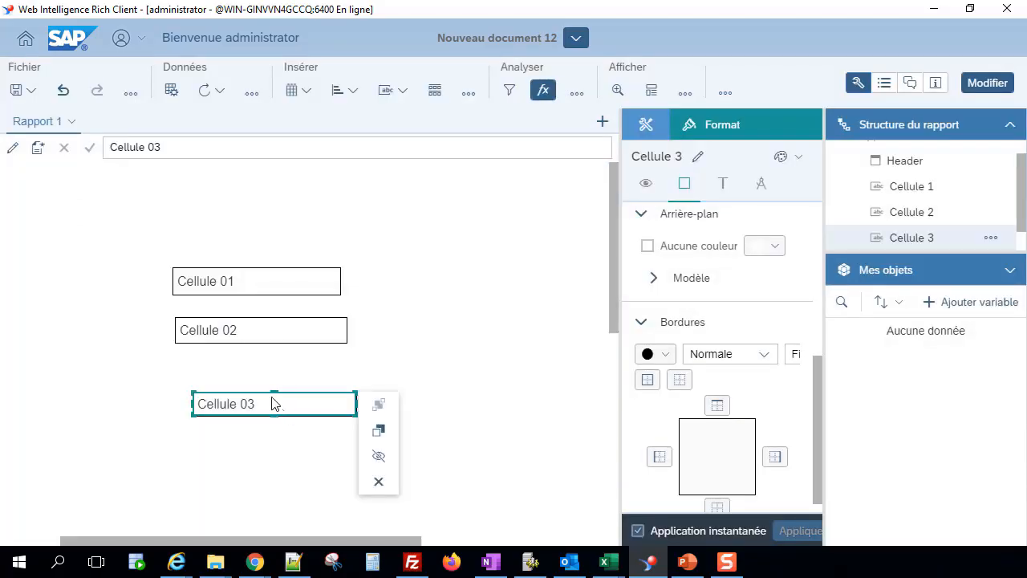
mouse_move(273, 403)
left_mouse_down()
mouse_move(236, 369)
mouse_move(256, 392)
left_mouse_up()
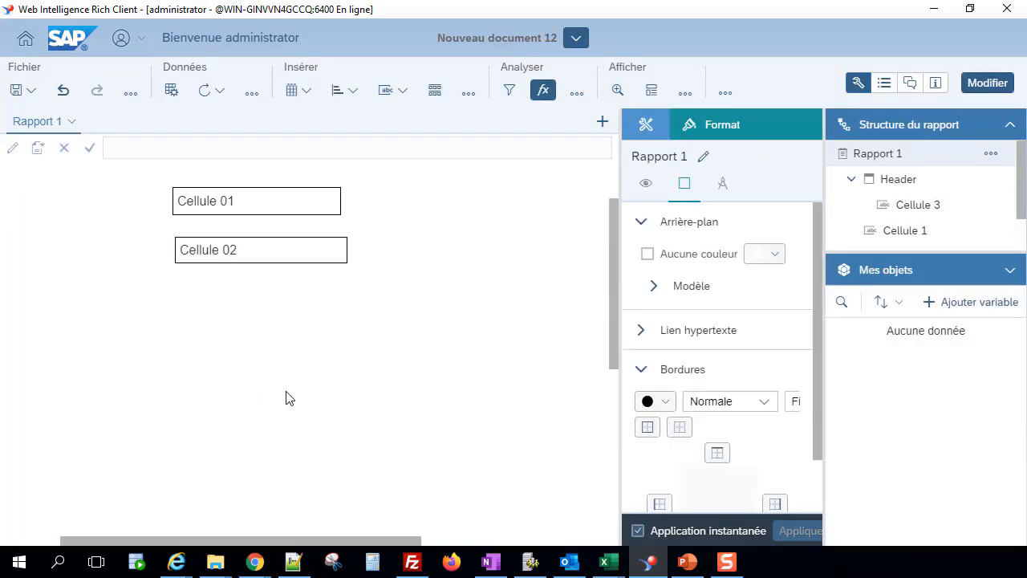
left_click(62, 90)
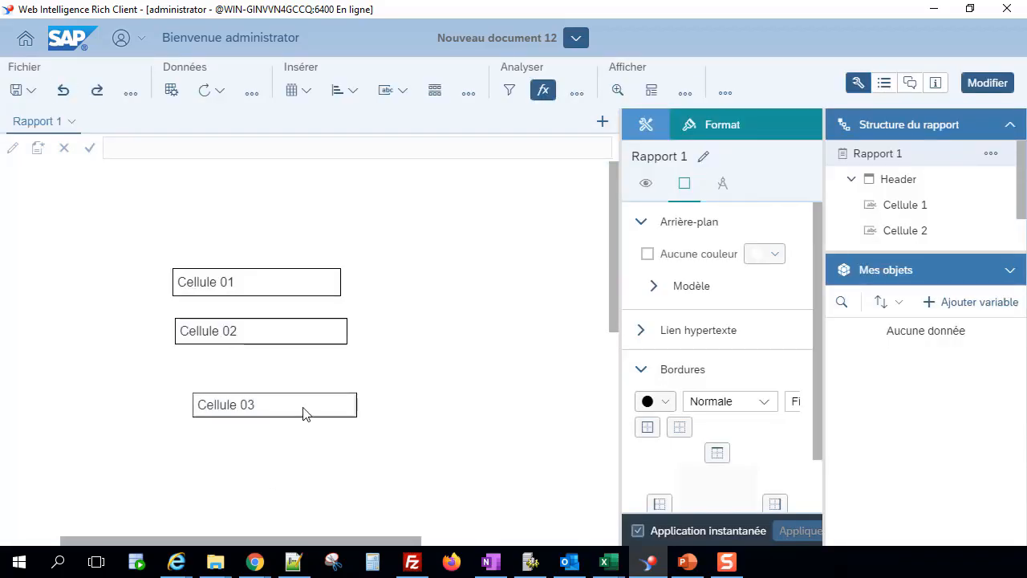
left_click(284, 400)
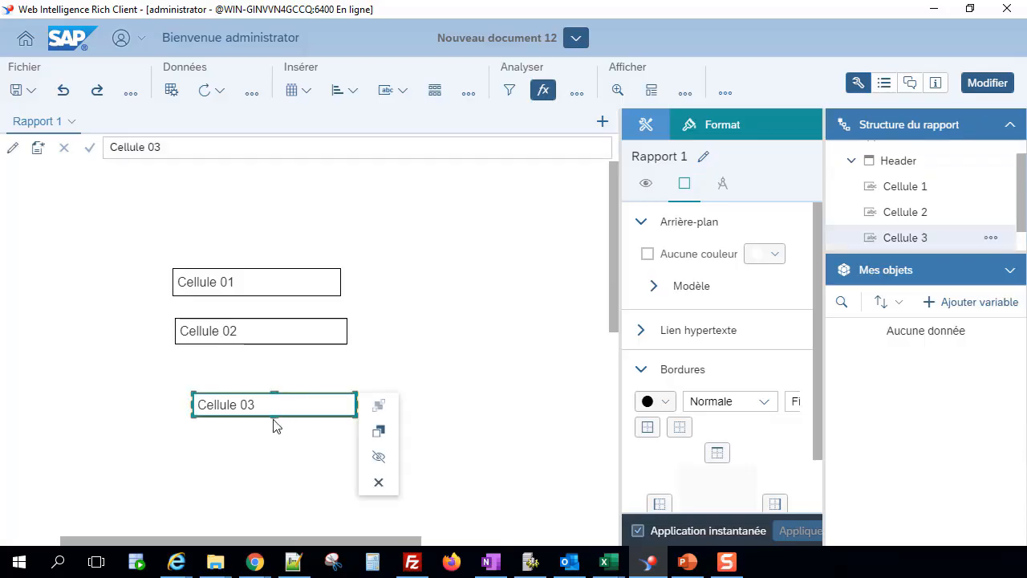
left_click_drag(276, 410, 255, 378)
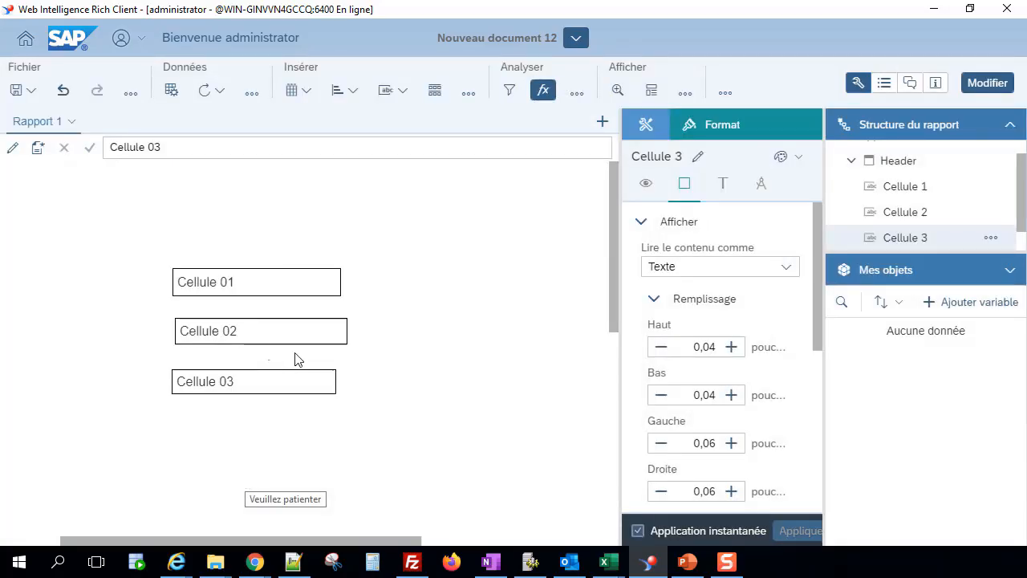
Step: Hide the formatting side panel and start creating a new formatting rule with the "Cellule 01" cell selected
left_click(461, 103)
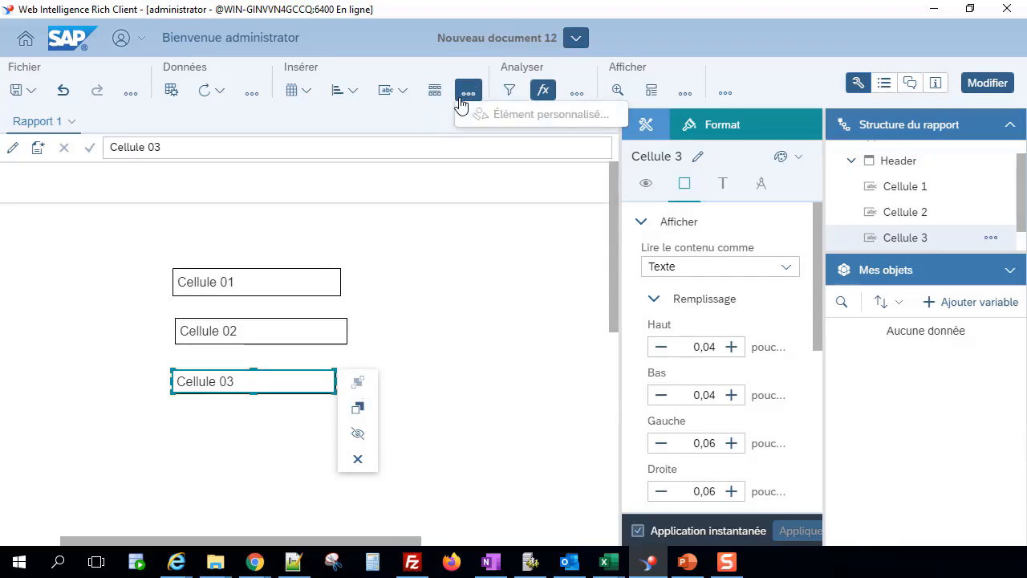
left_click(282, 294)
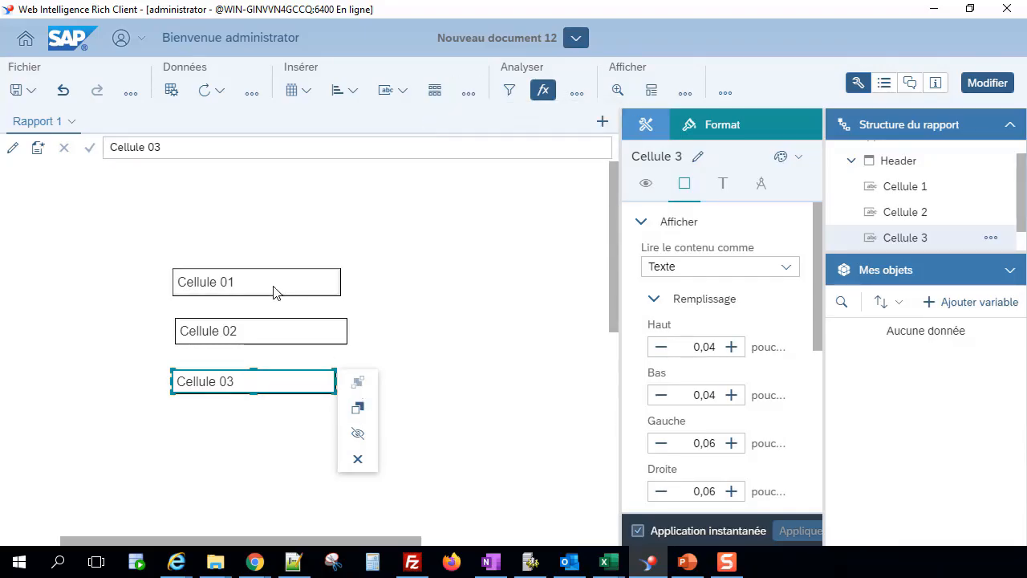
left_click(277, 288)
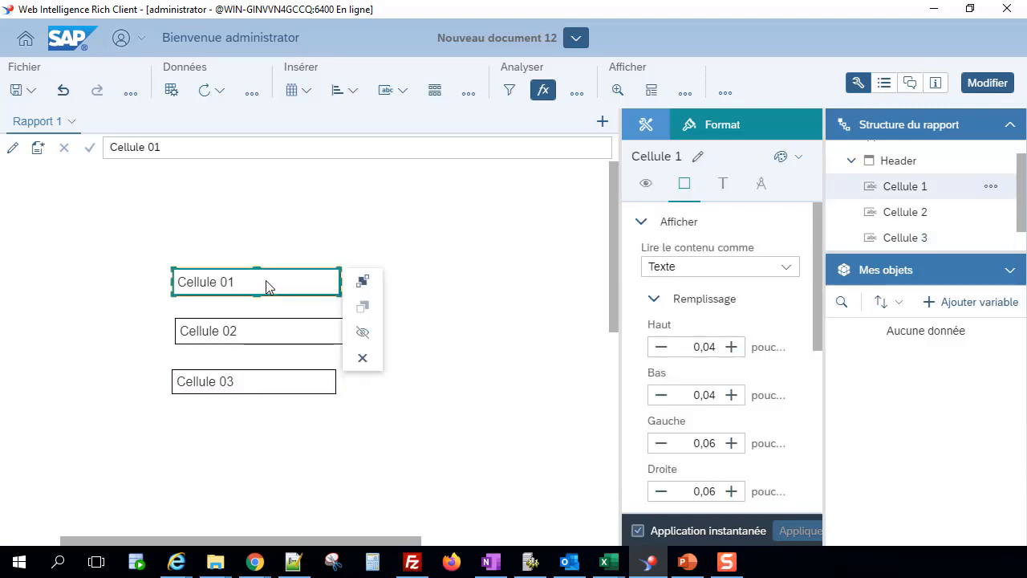
left_click(465, 93)
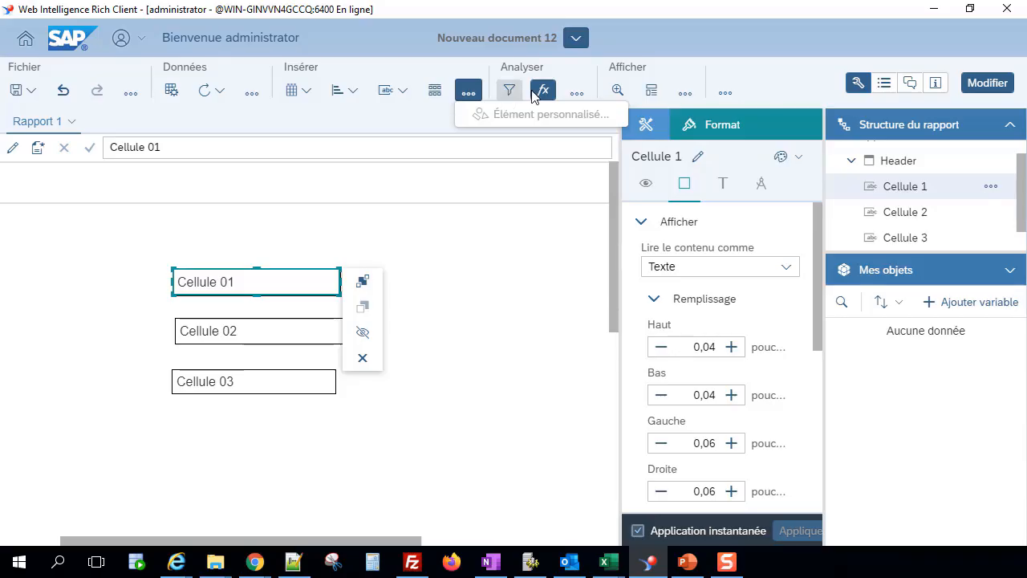
left_click(857, 82)
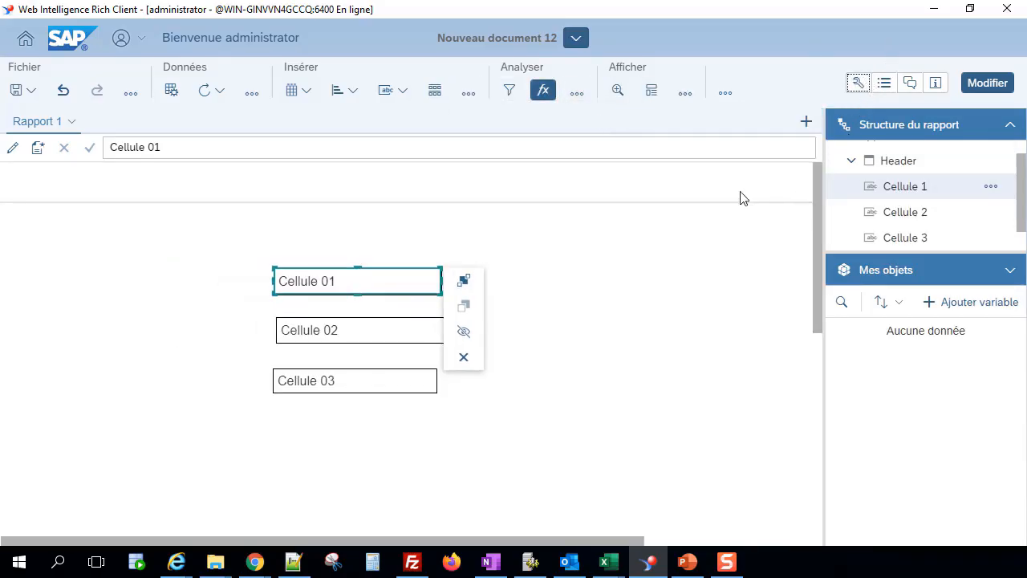
left_click(577, 93)
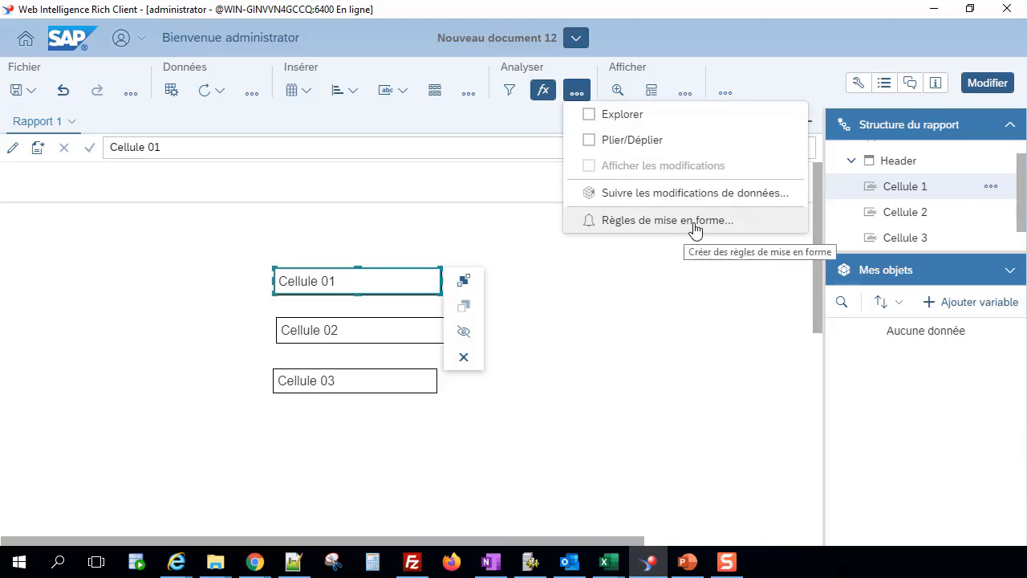
left_click(695, 229)
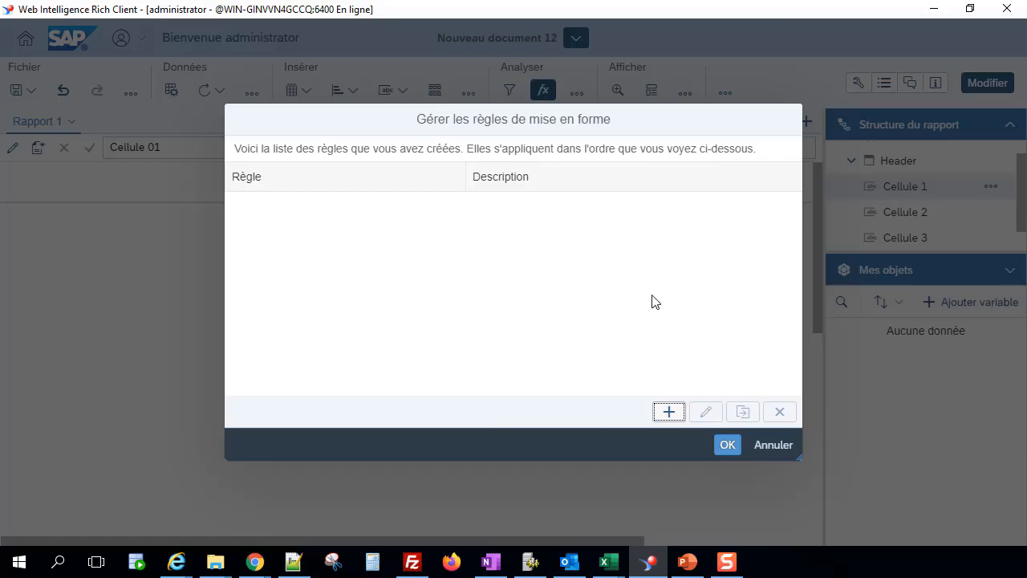
left_click(666, 413)
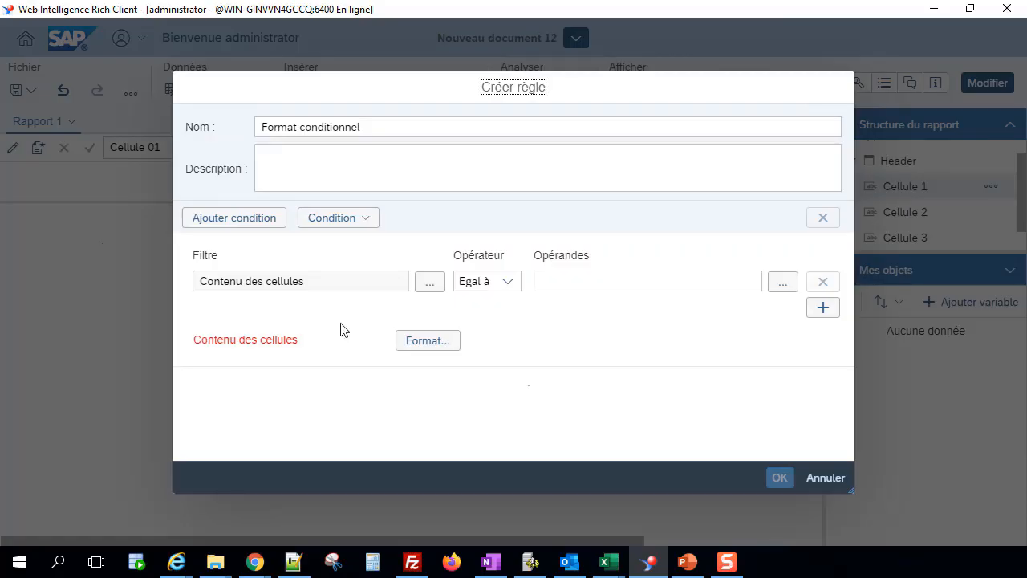
Step: Name the rule R1 and enter the description "Régle de mise en forme"
left_click_drag(368, 126, 249, 126)
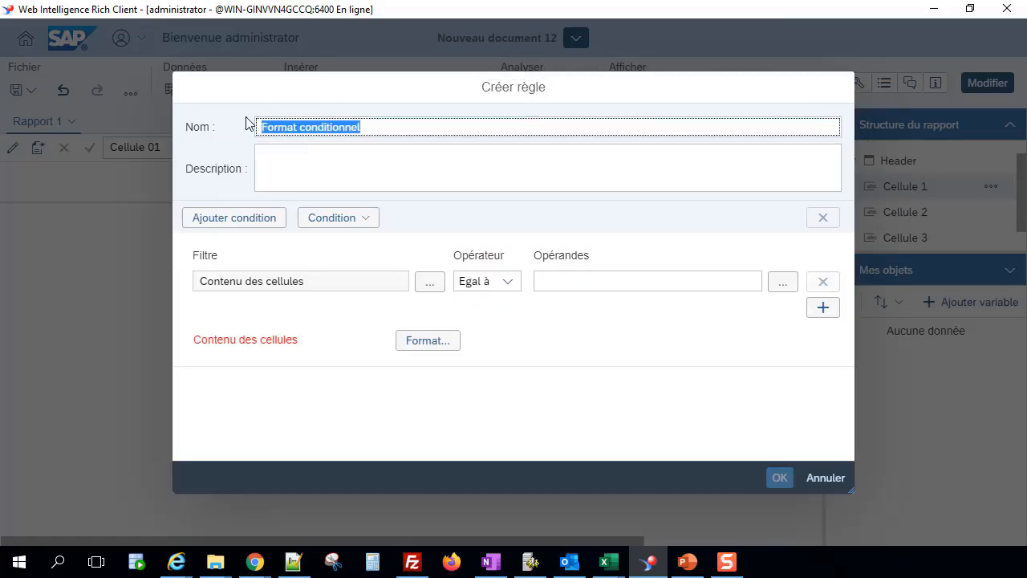
type("R1")
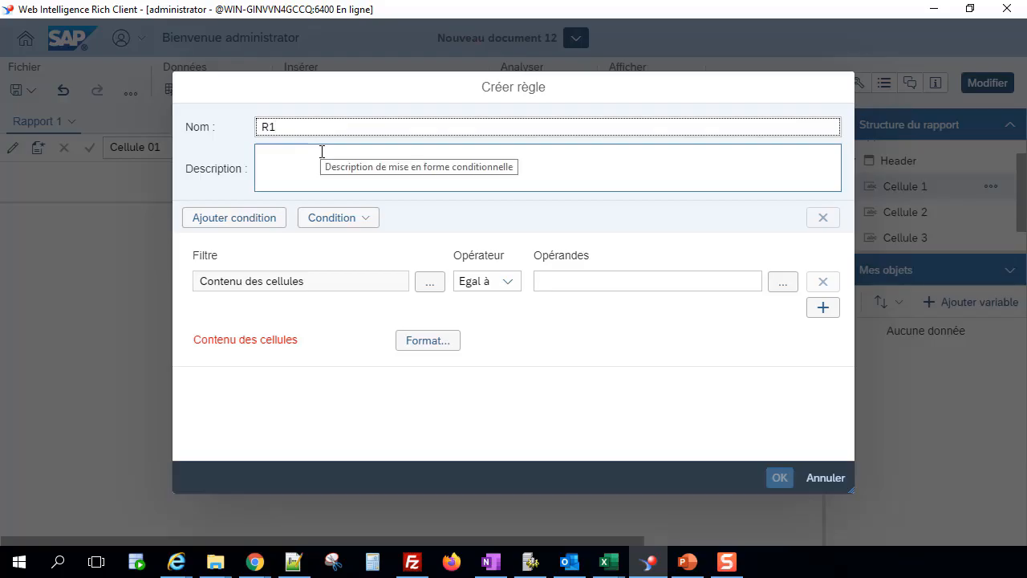
left_click(326, 164)
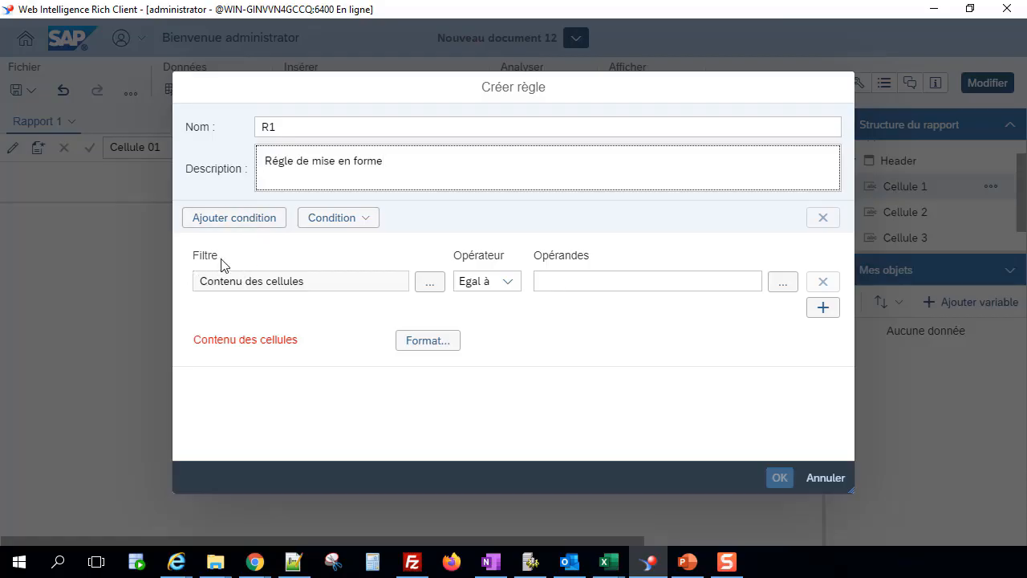
Step: Add a second condition to the rule that tests whether the cell contents equal "Cellule 01"
left_click(268, 218)
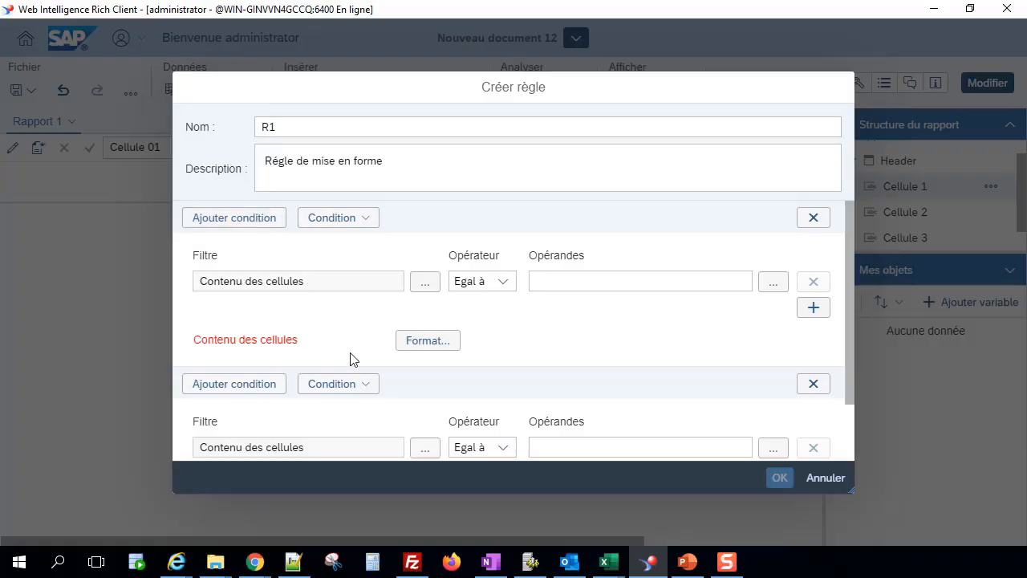
scroll(583, 354, "down", 2)
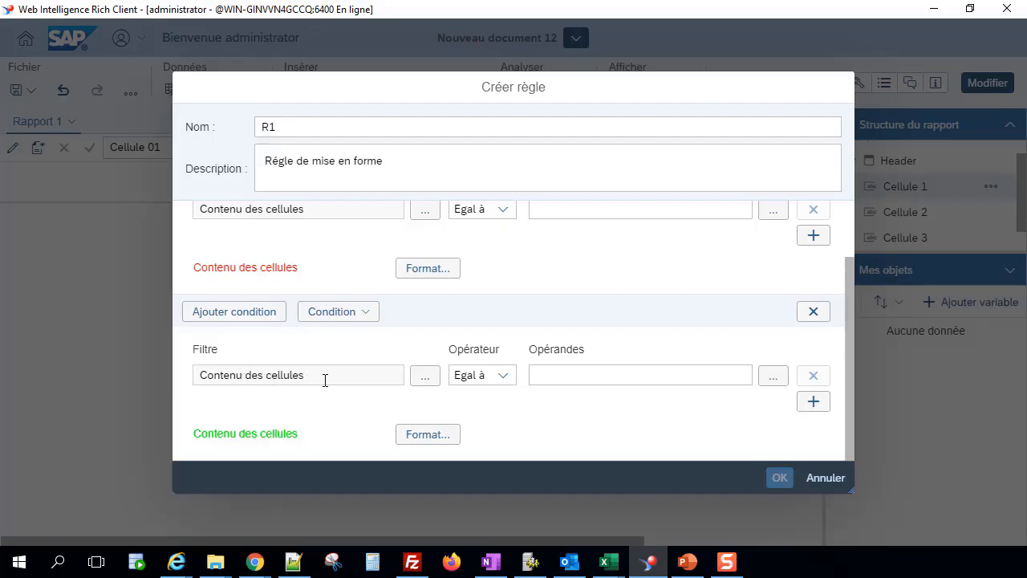
left_click(425, 374)
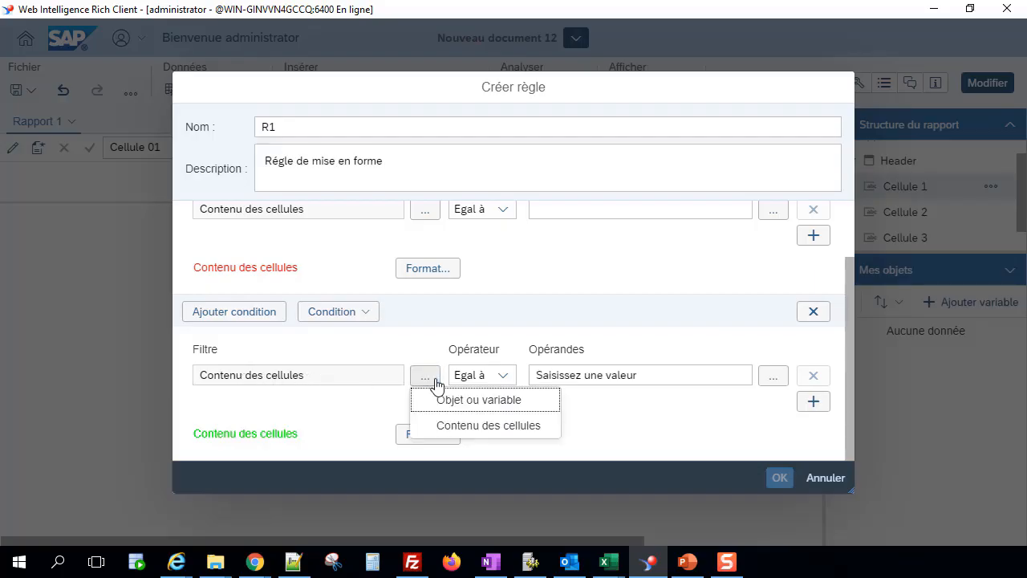
left_click(484, 425)
left_click(554, 374)
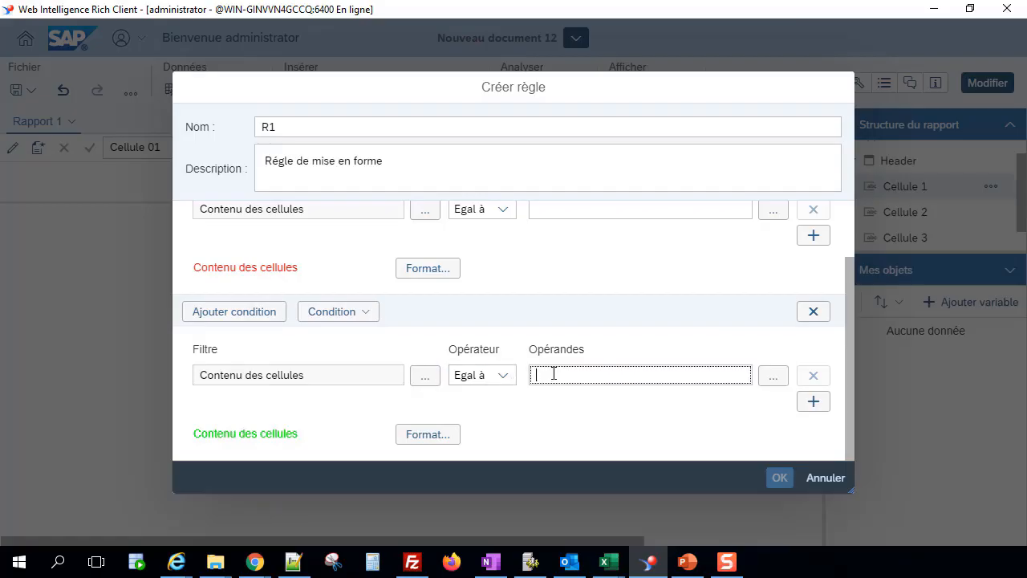
type("Cellule 01")
Step: In the "Cellule 01" condition's text format, turn off underline and strikethrough and set the text colour to magenta
left_click(440, 441)
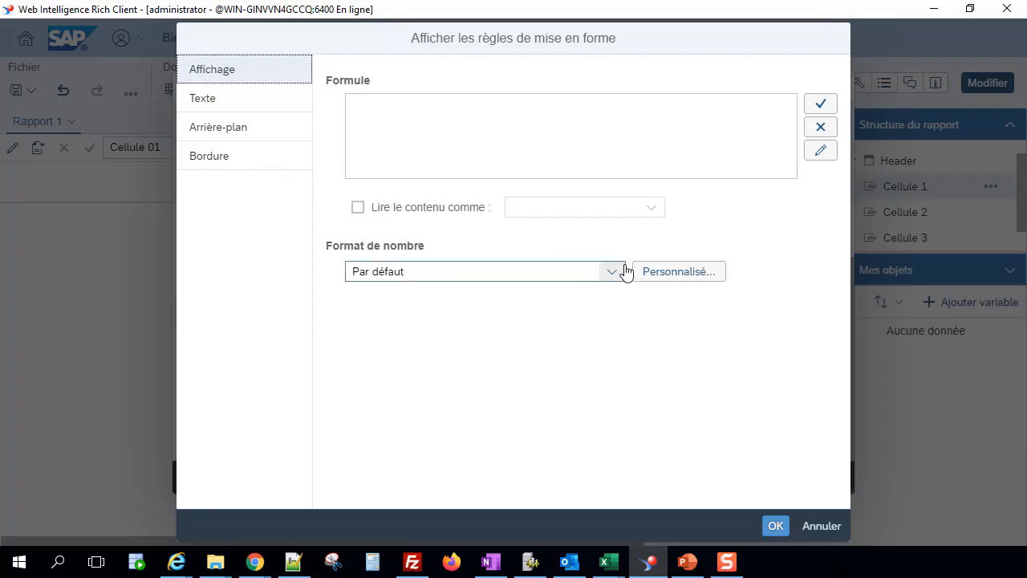
left_click(211, 99)
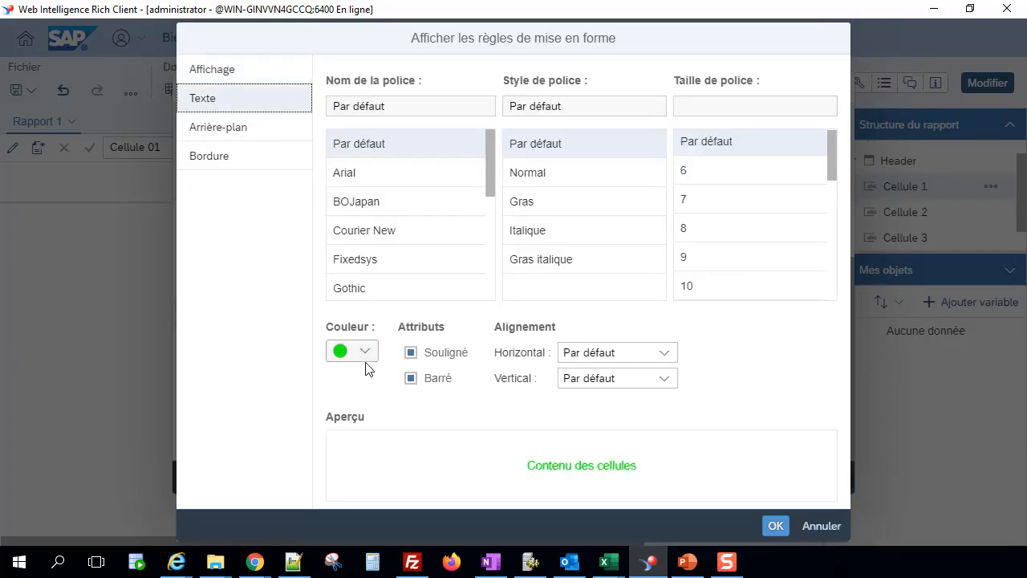
left_click(410, 353)
left_click(410, 353)
left_click(410, 379)
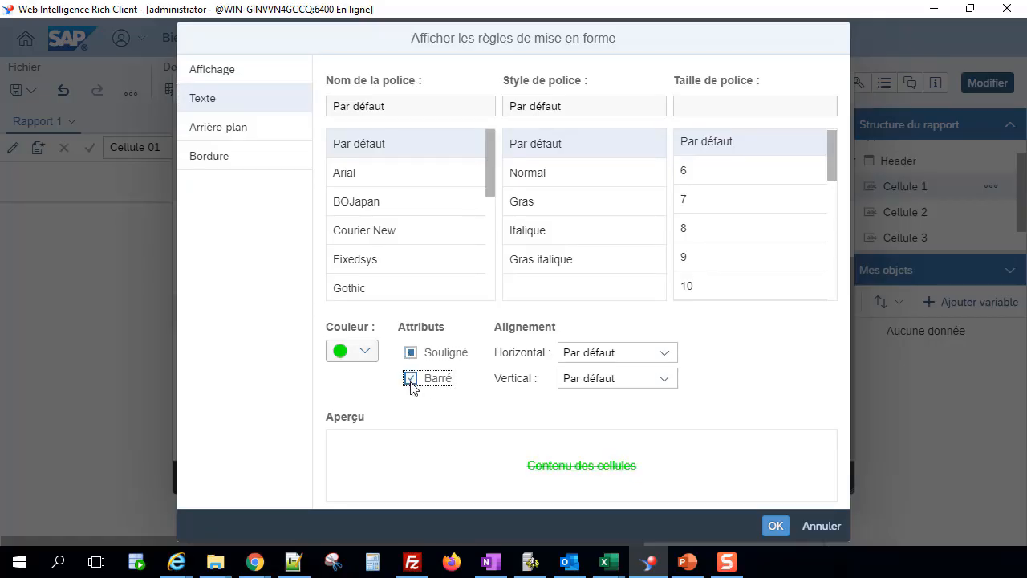
left_click(410, 378)
left_click(410, 352)
left_click(409, 378)
left_click(366, 352)
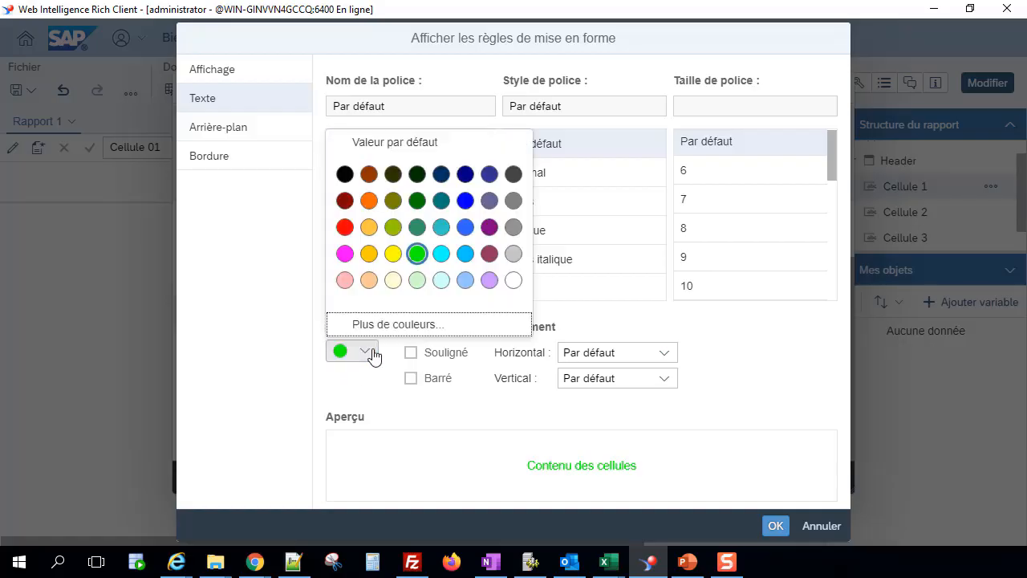
left_click(344, 253)
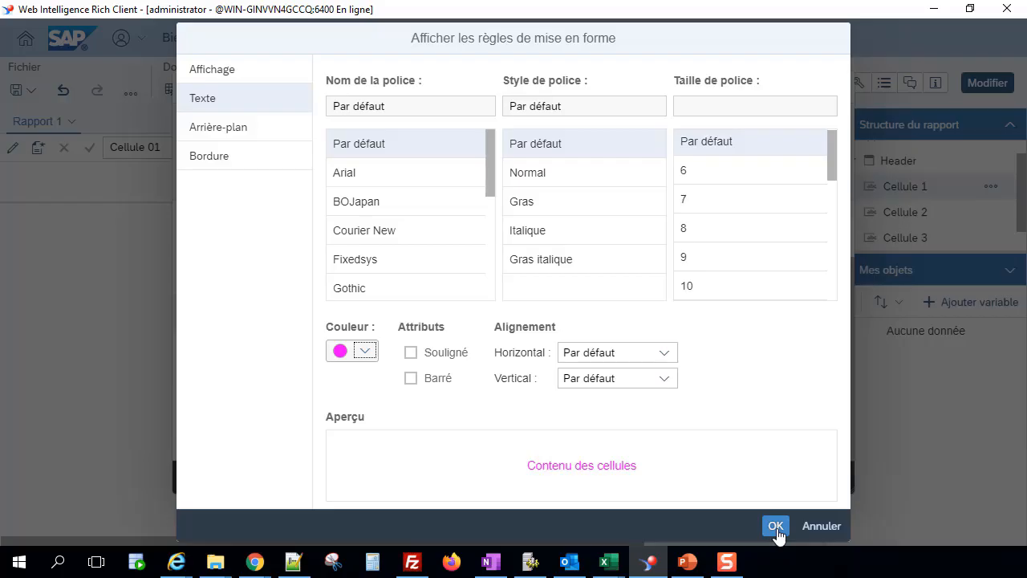
Step: Set the condition's text to Arial, Gras, size 14 and accept the format
left_click(383, 174)
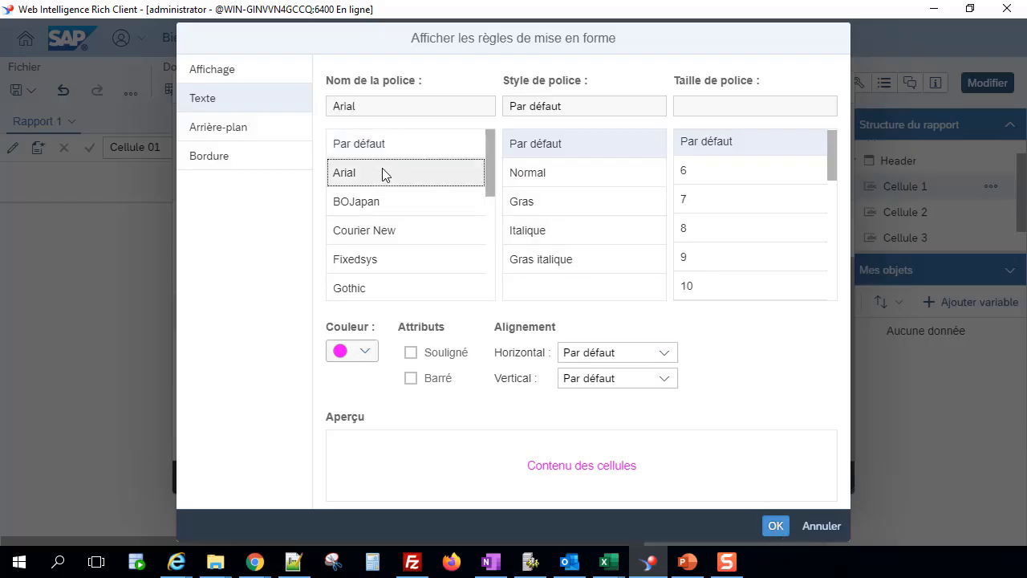
left_click(546, 206)
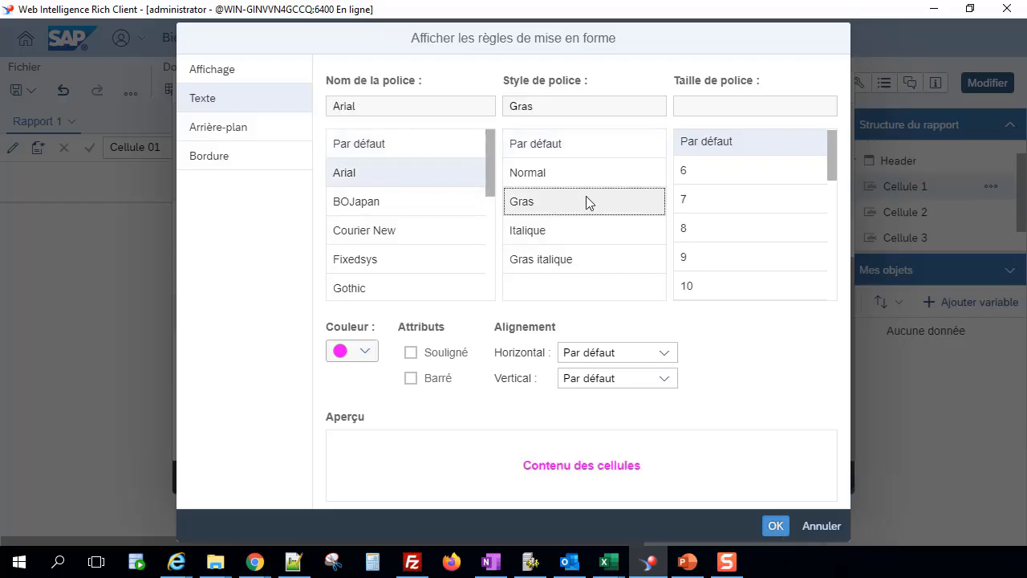
left_click(691, 258)
left_click(690, 282)
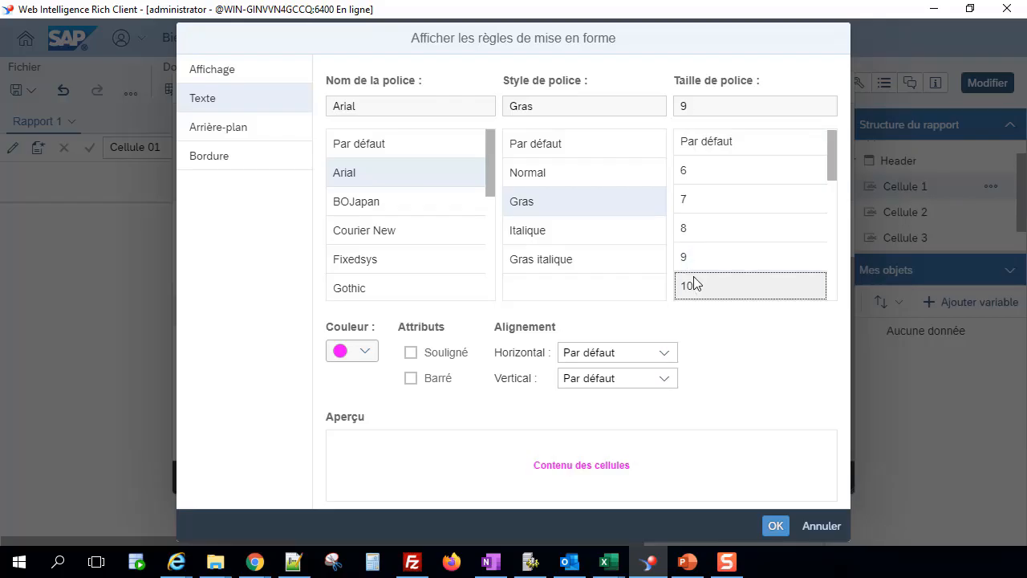
left_click(830, 175)
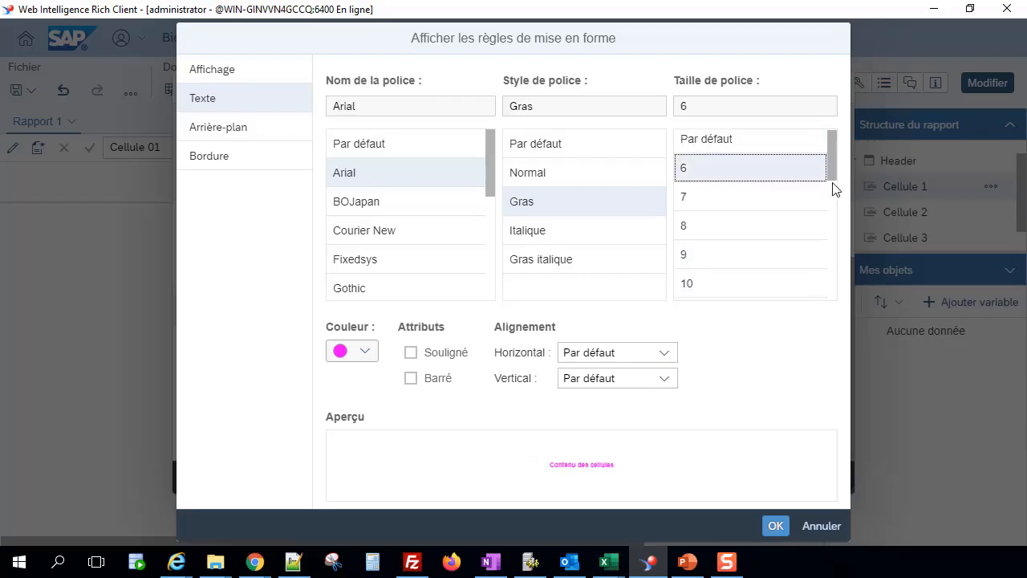
scroll(832, 201, "down", 3)
left_click(711, 242)
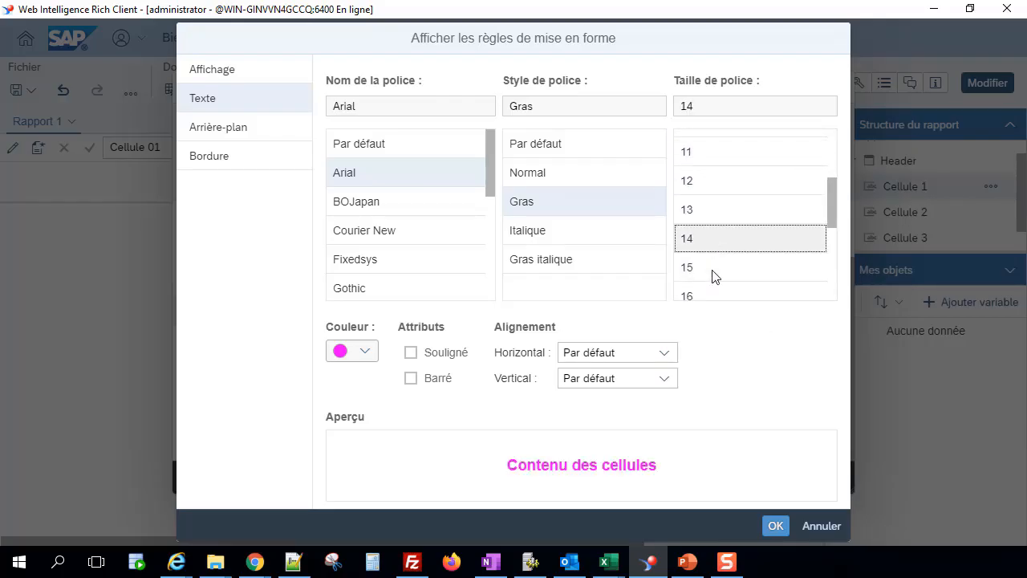
left_click(773, 525)
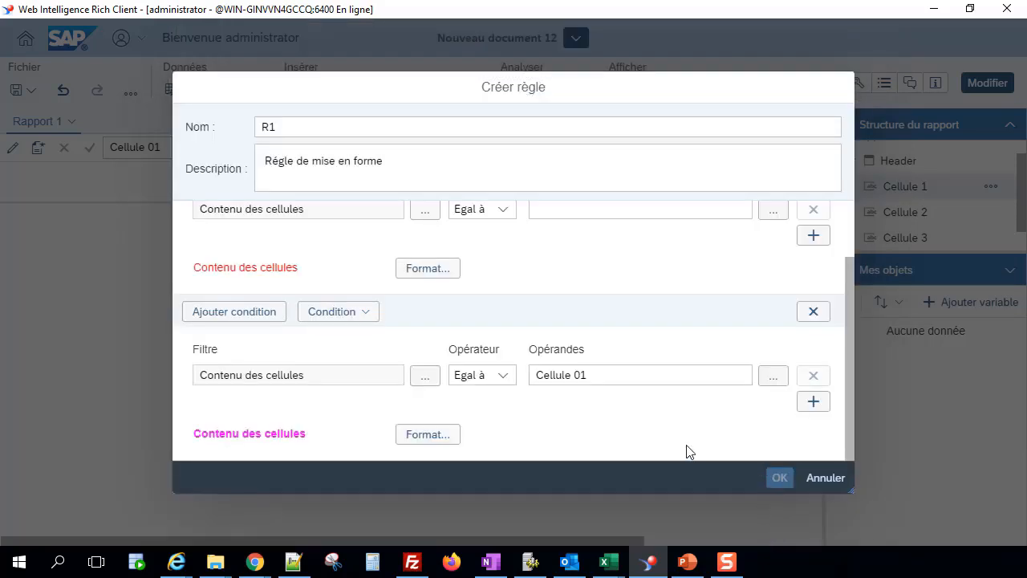
scroll(320, 257, "up", 2)
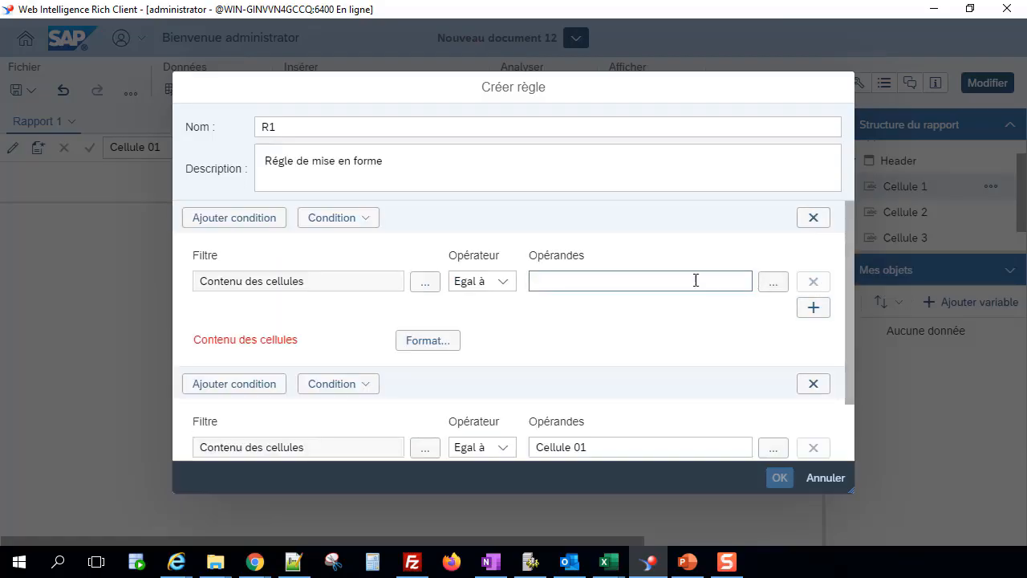
Step: Set the first condition's operator to "N'est pas nul", then save rule R1 and accept the rule list
left_click(774, 282)
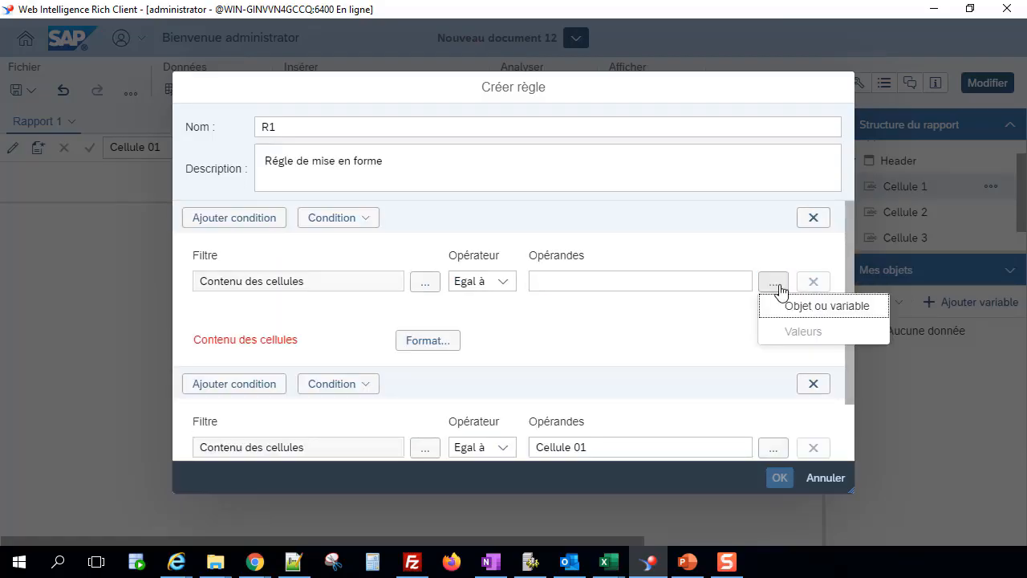
left_click(636, 323)
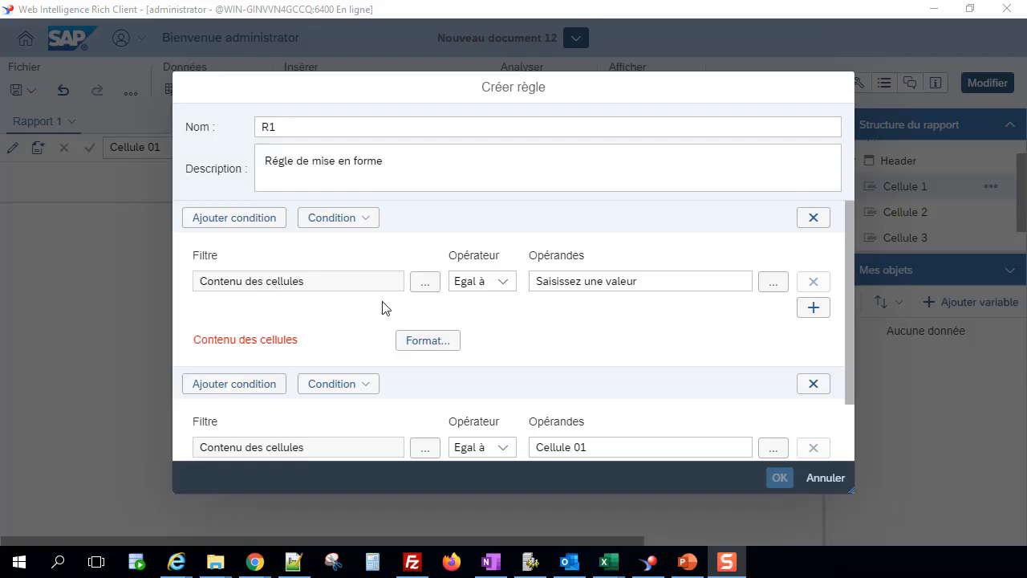
left_click(500, 282)
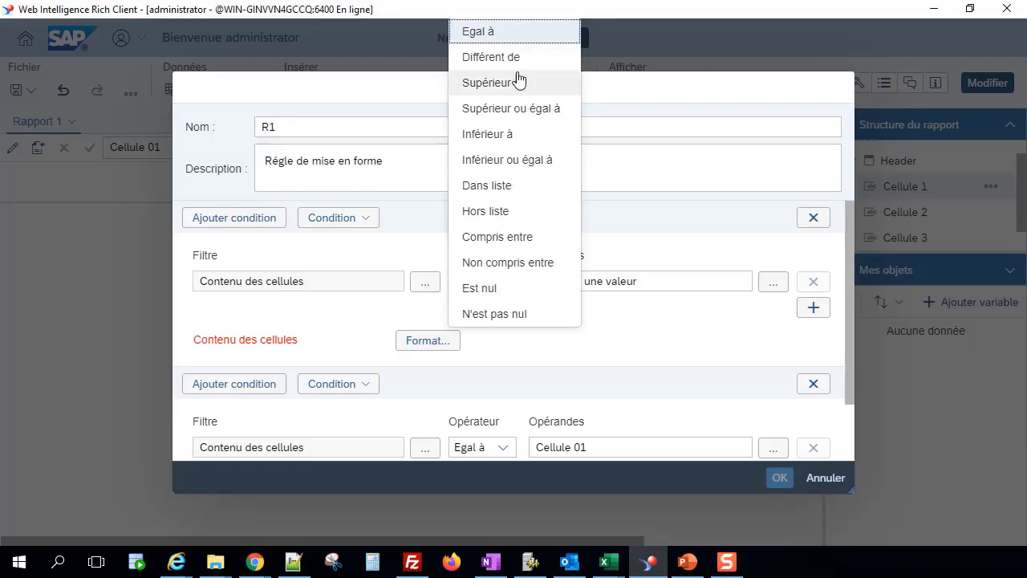
left_click(499, 315)
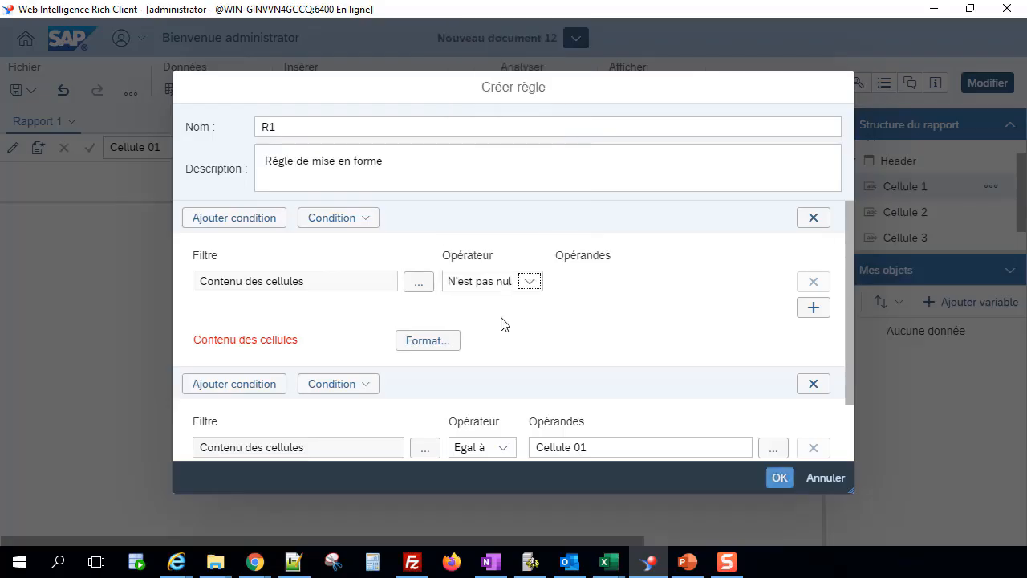
left_click(778, 480)
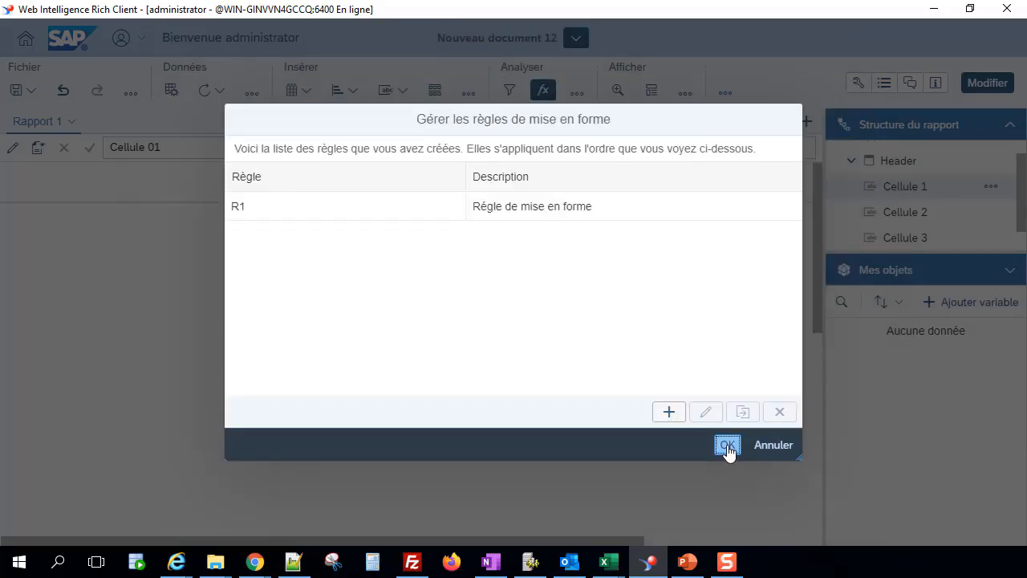
left_click(728, 446)
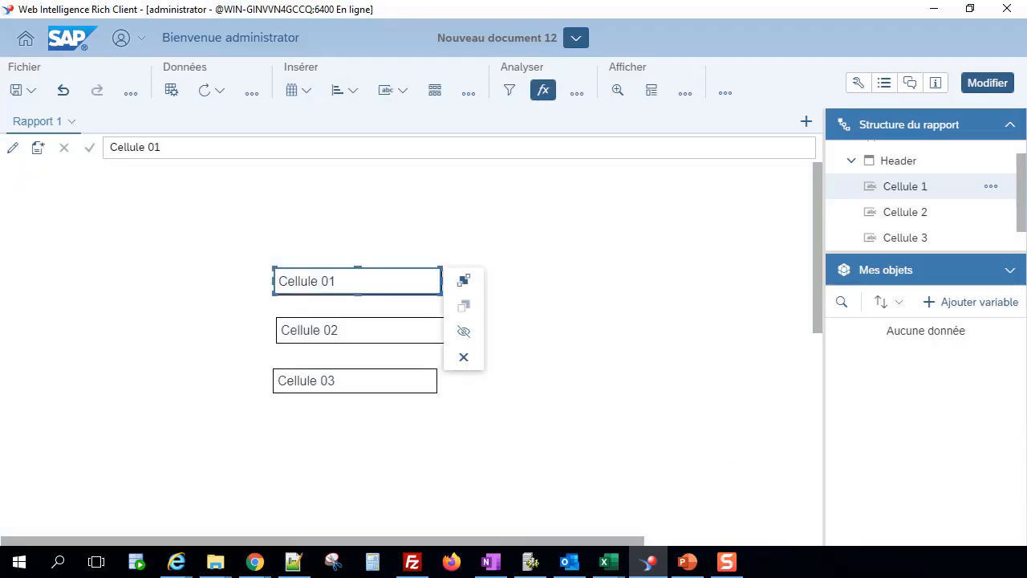
Step: For Rapport 1, create a new formatting rule named R2 with the description "Régle de mise en forme"
left_click(213, 99)
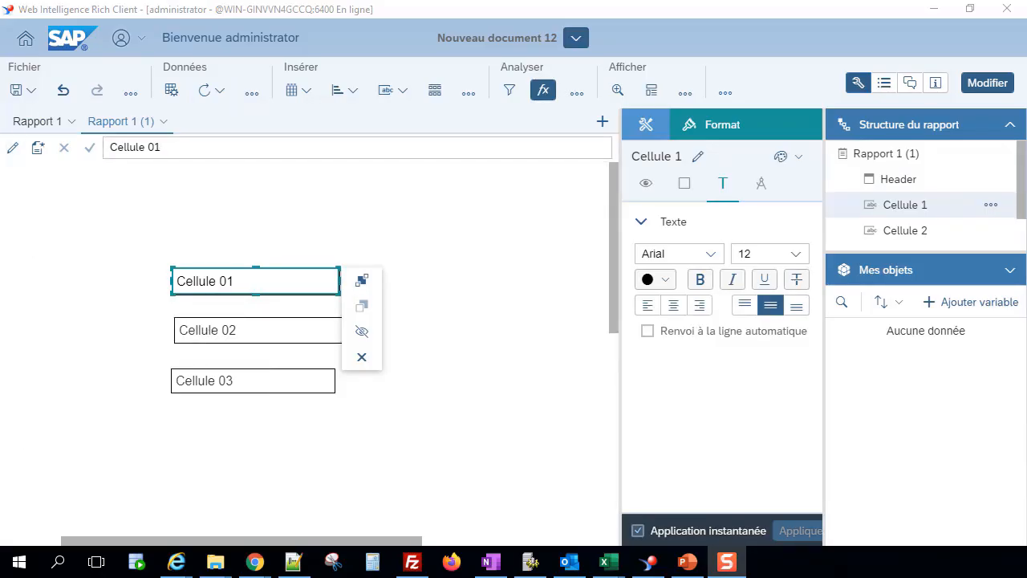
left_click(49, 125)
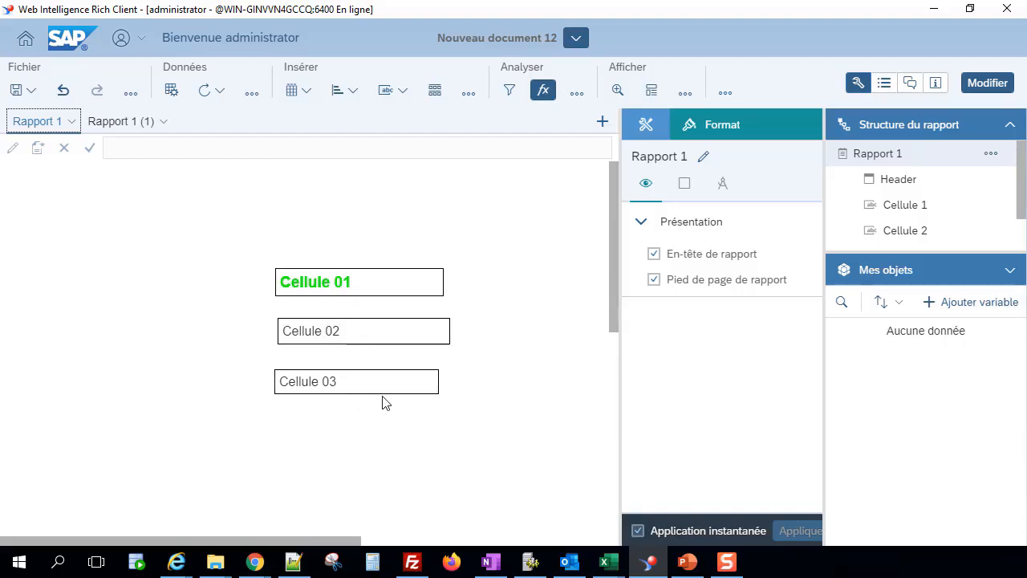
left_click(577, 93)
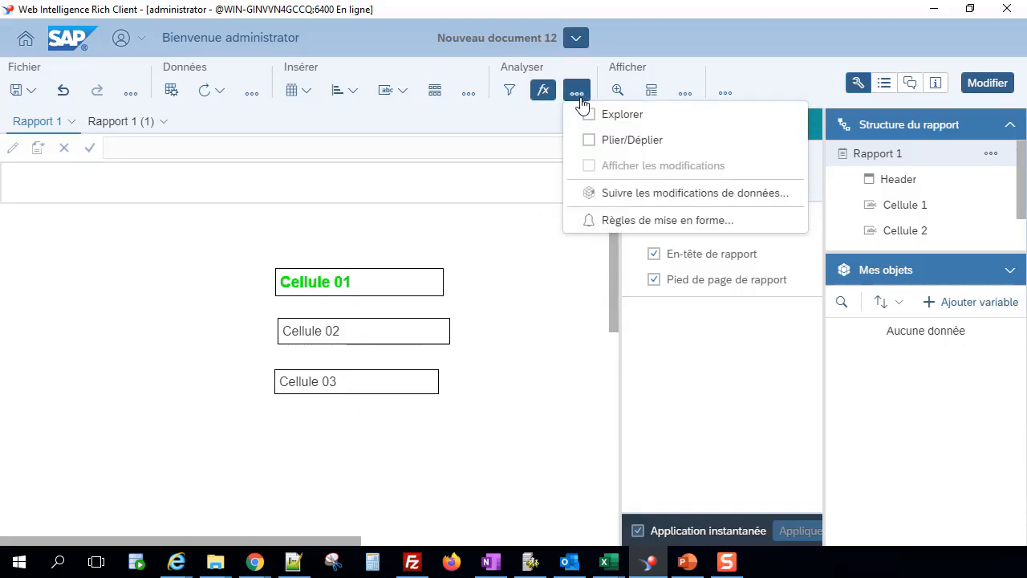
left_click(630, 221)
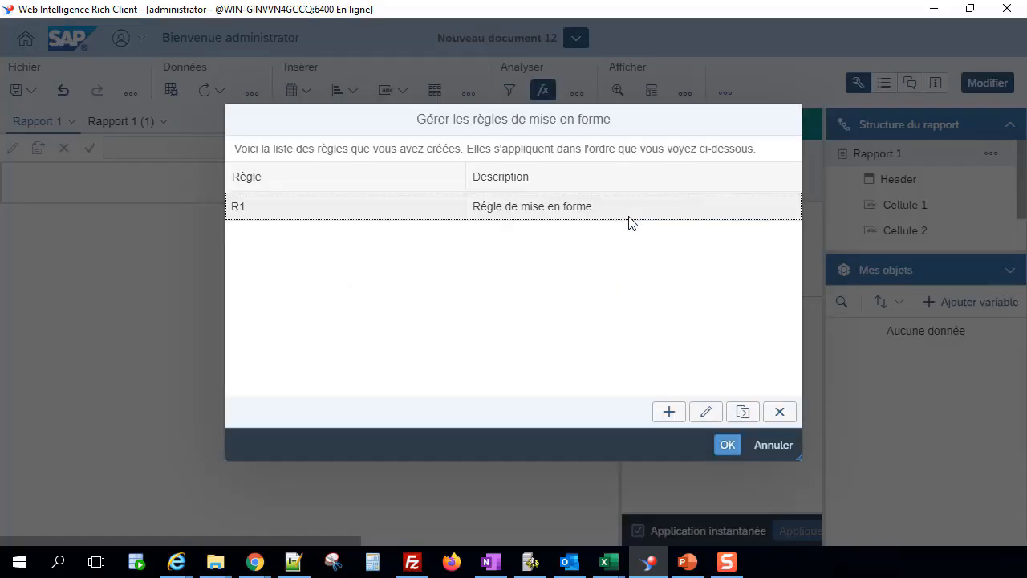
left_click(669, 412)
left_click_drag(385, 128, 243, 121)
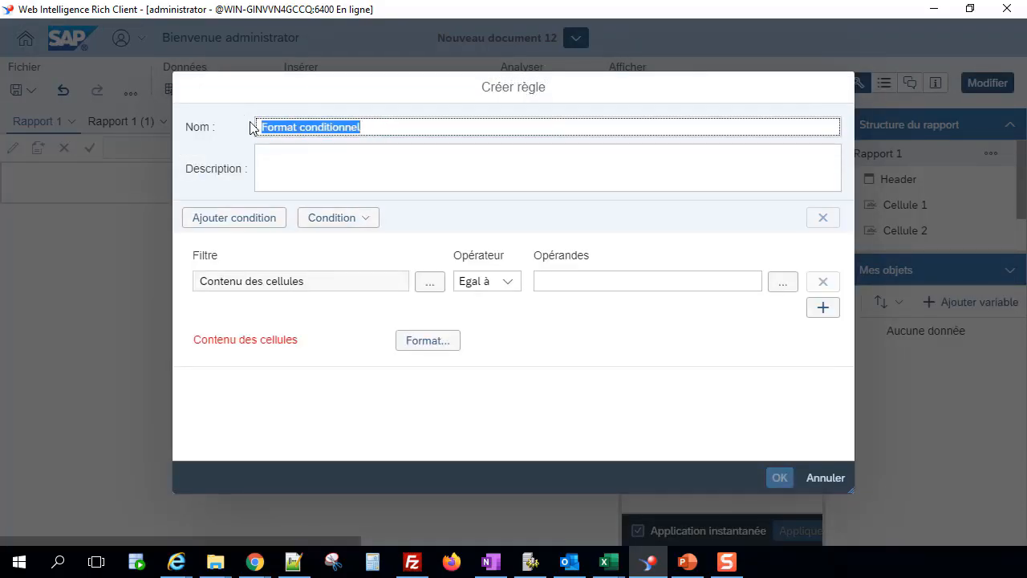
type("R2")
left_click(318, 174)
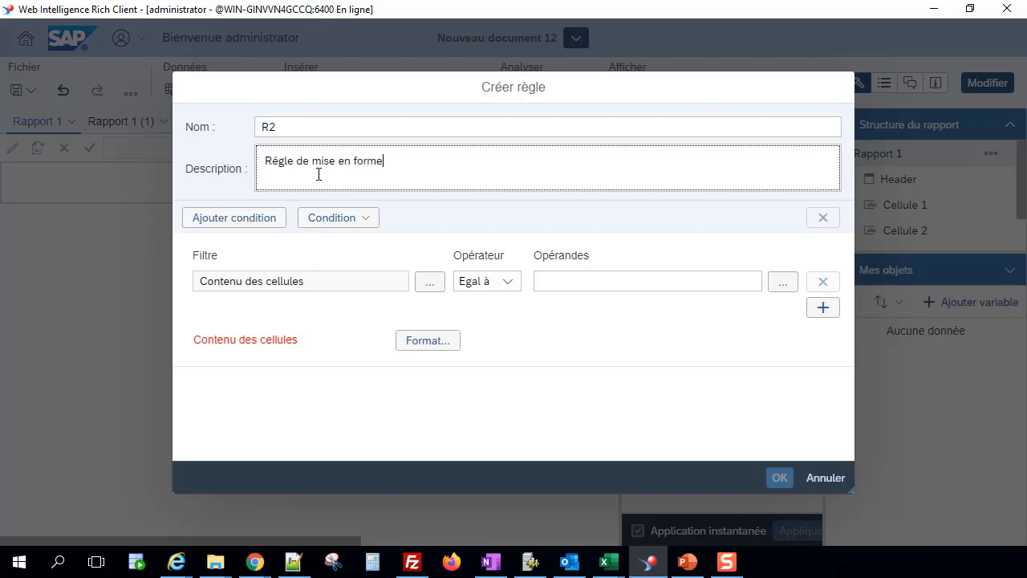
Step: Set R2's first condition to "N'est pas nul" and add a second condition testing whether the cell contents equal "Cellule 02"
left_click(493, 282)
left_click(489, 315)
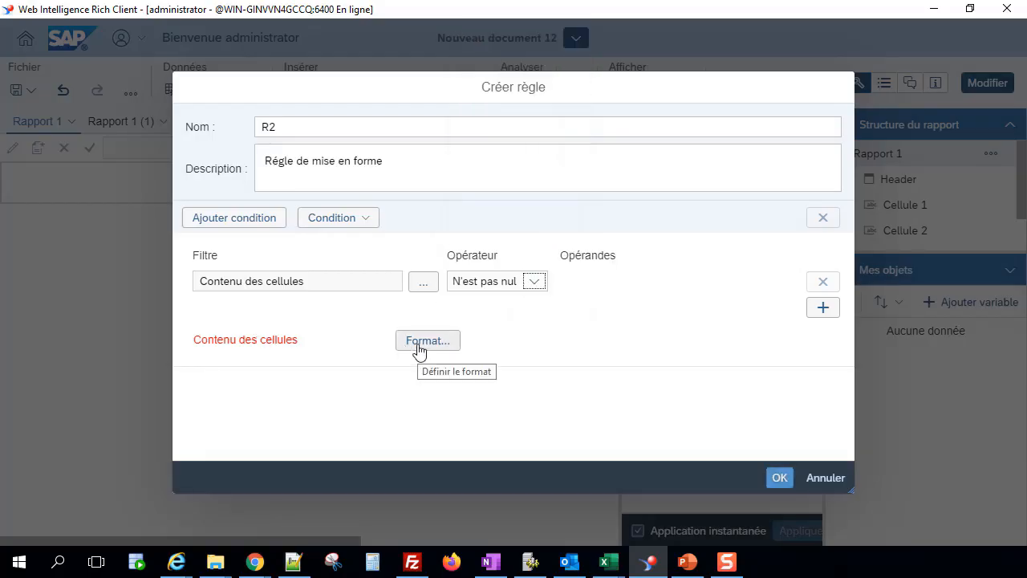
left_click(241, 217)
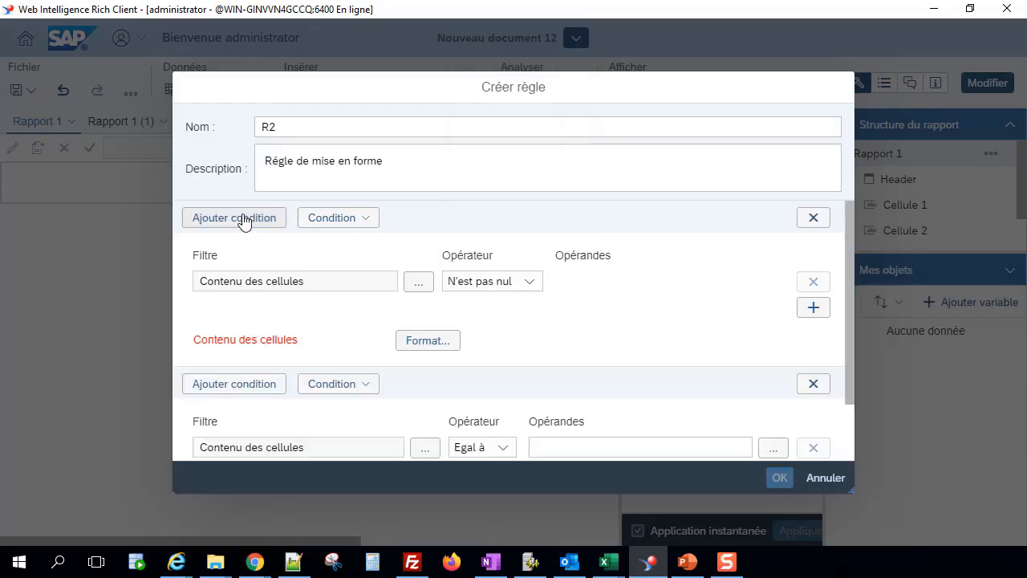
scroll(437, 369, "down", 2)
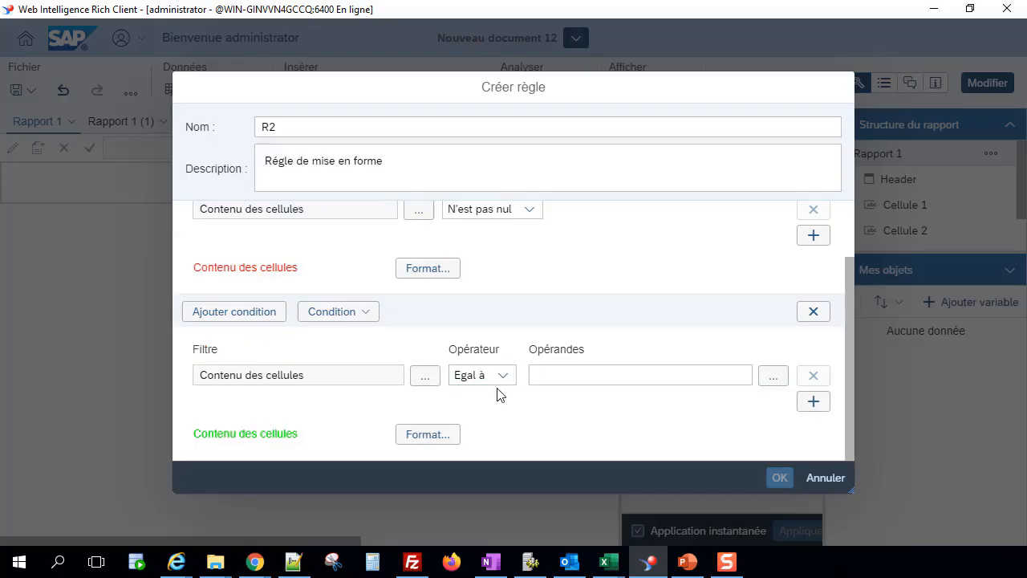
left_click(425, 379)
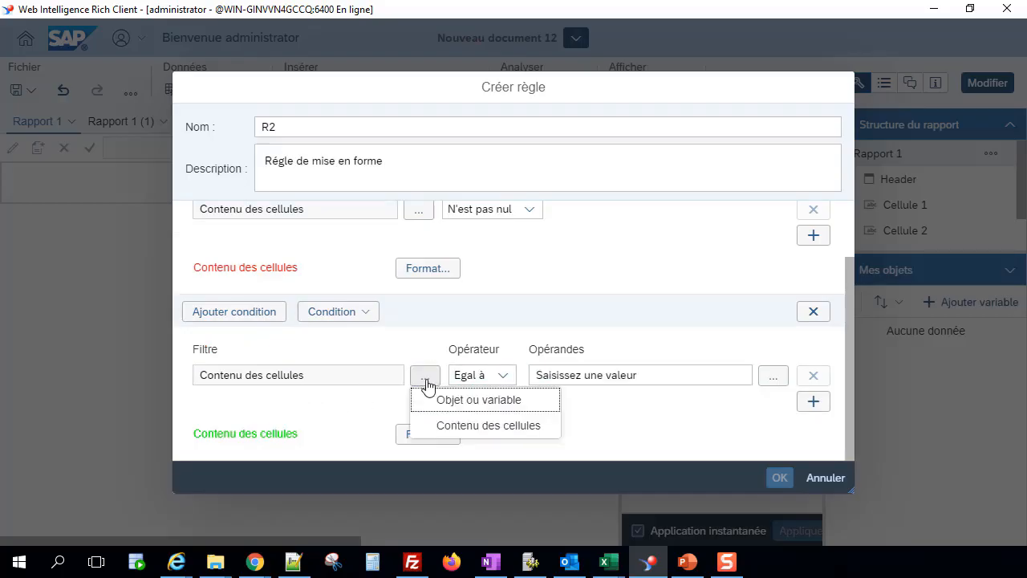
left_click(617, 375)
type("Cellule 0")
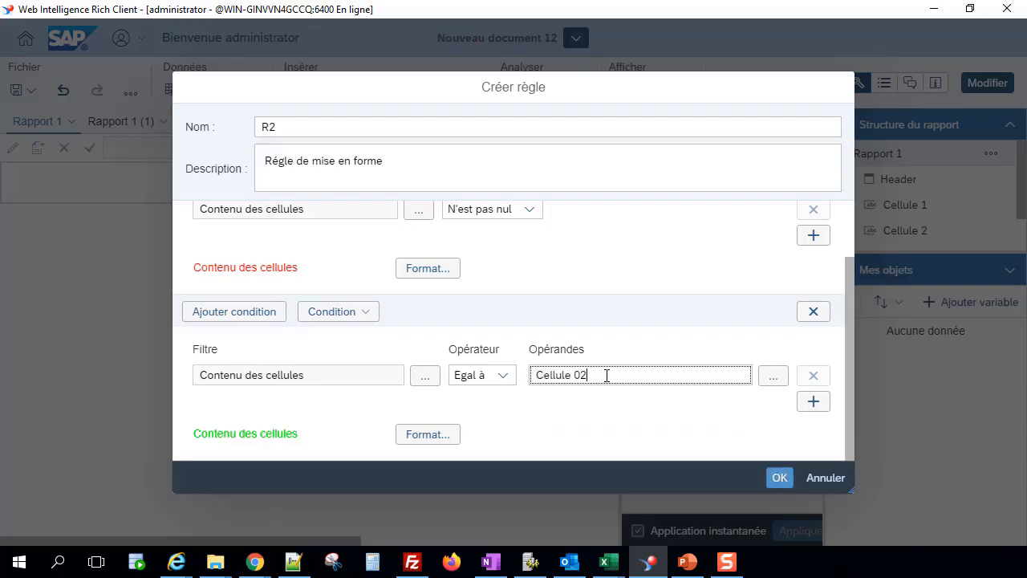
Step: Give the "Cellule 02" condition of R2 a red background and accept the format
left_click(435, 437)
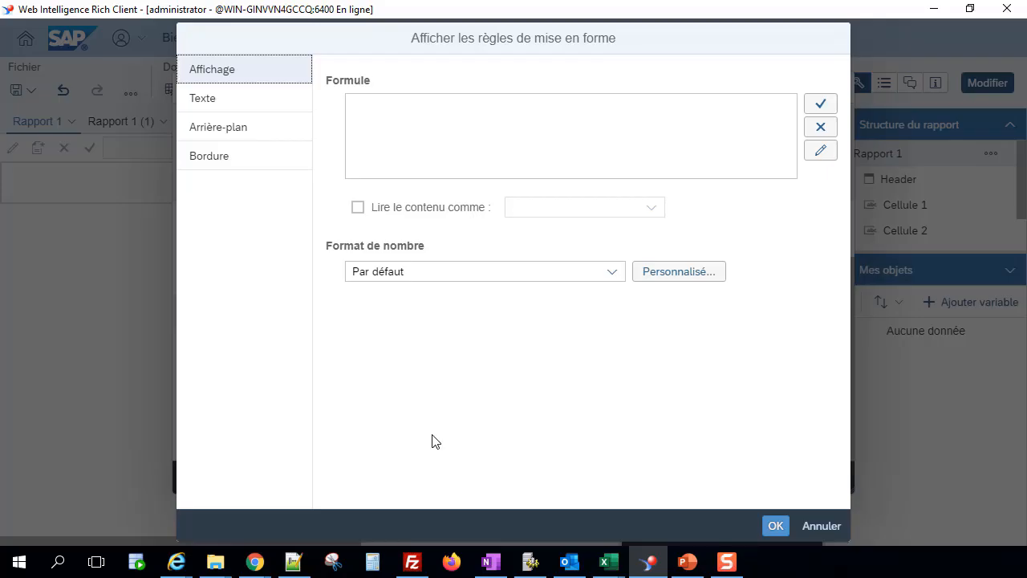
left_click(213, 126)
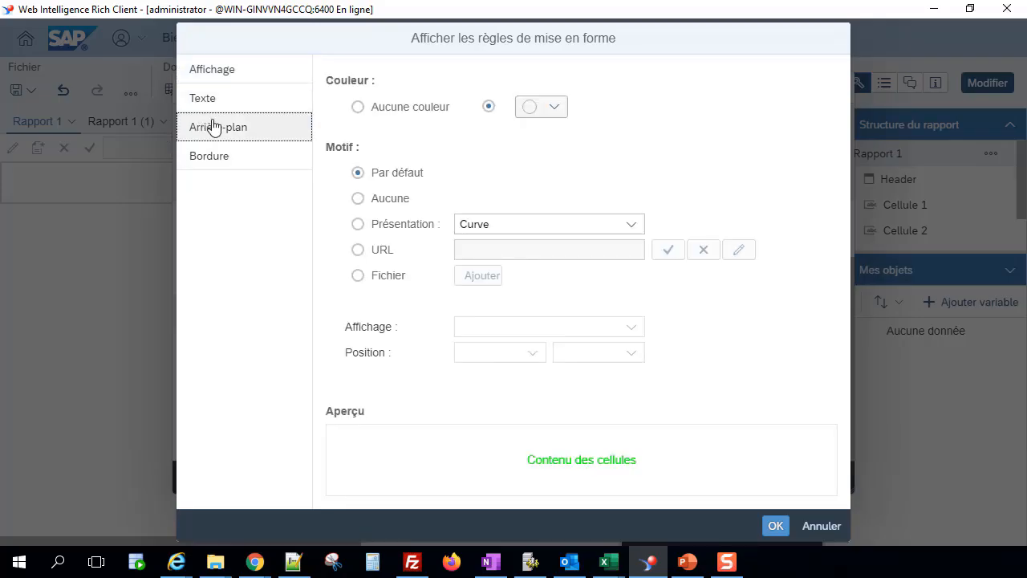
left_click(554, 106)
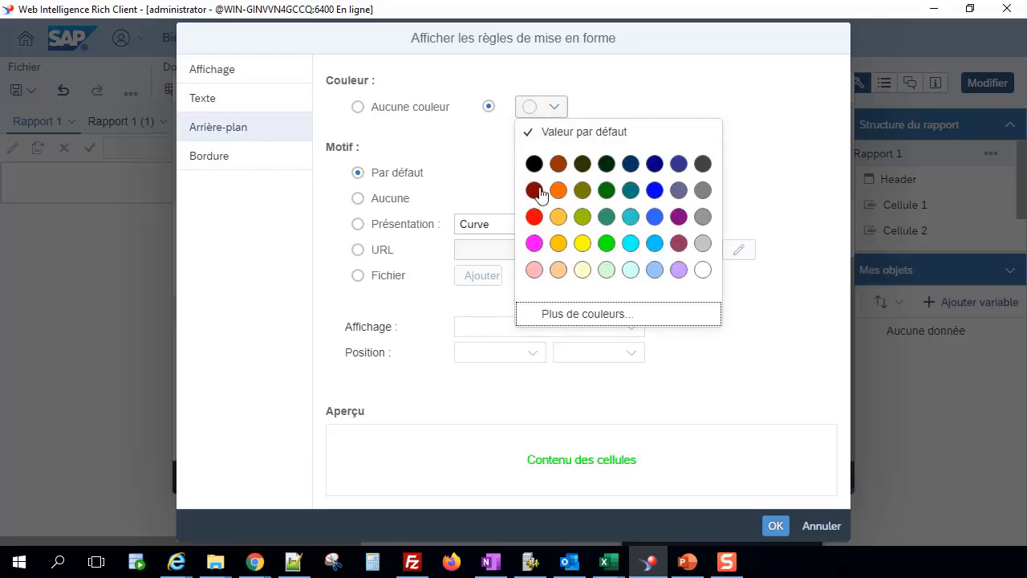
left_click(534, 217)
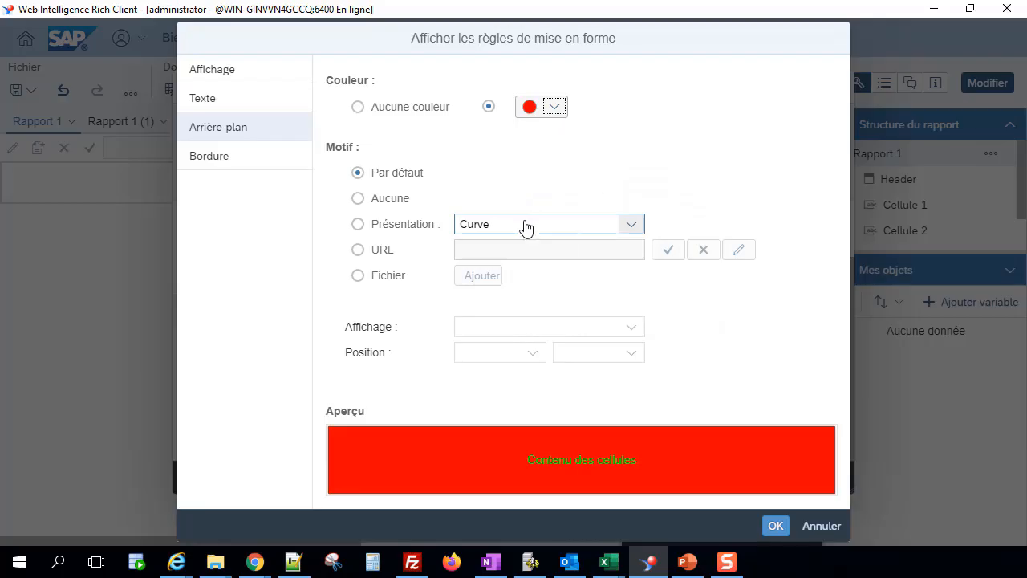
left_click(772, 527)
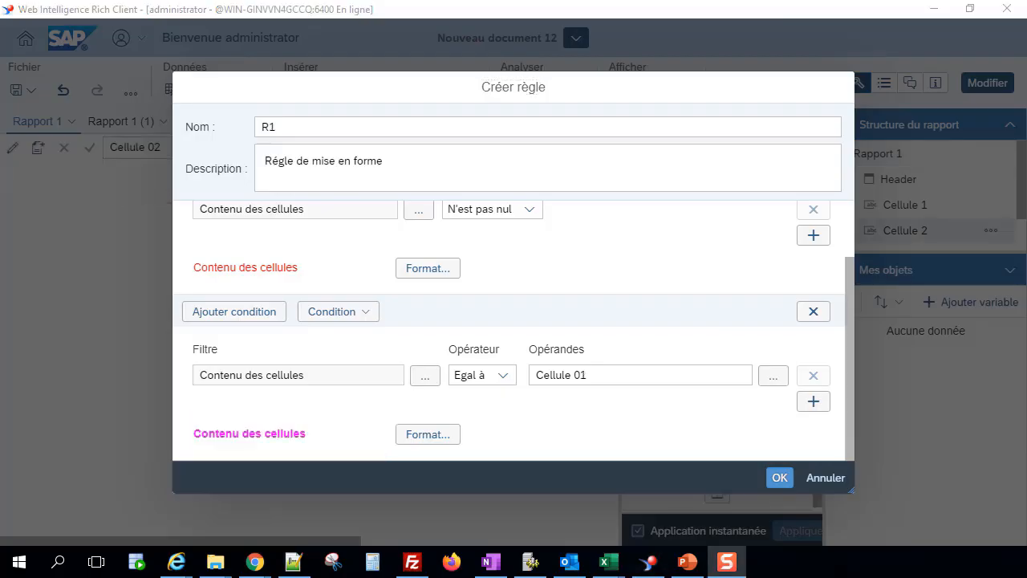
Step: In rule R1, set the second condition's operand to "Cellule 02" and its background colour to red
left_click(618, 375)
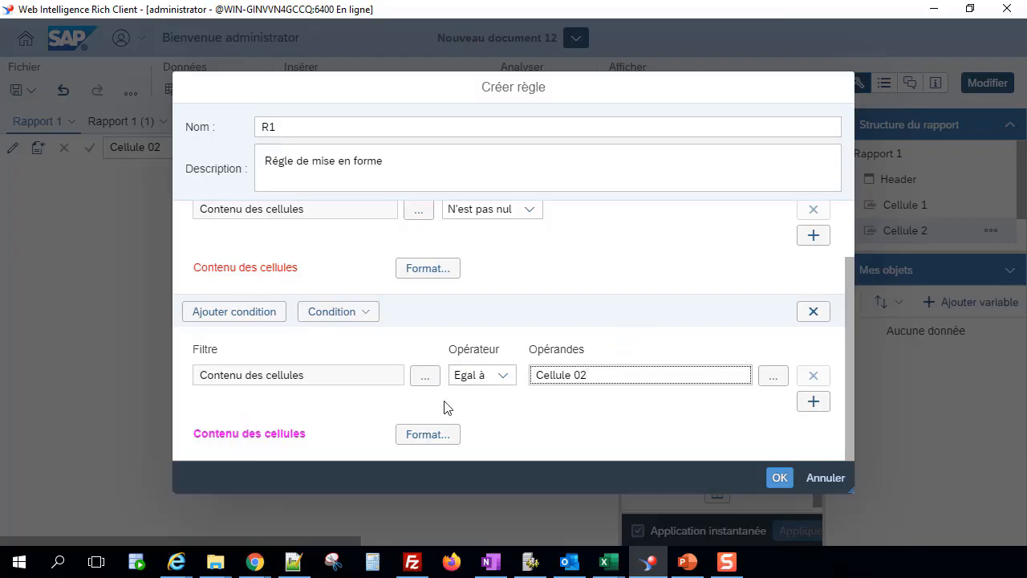
left_click(430, 433)
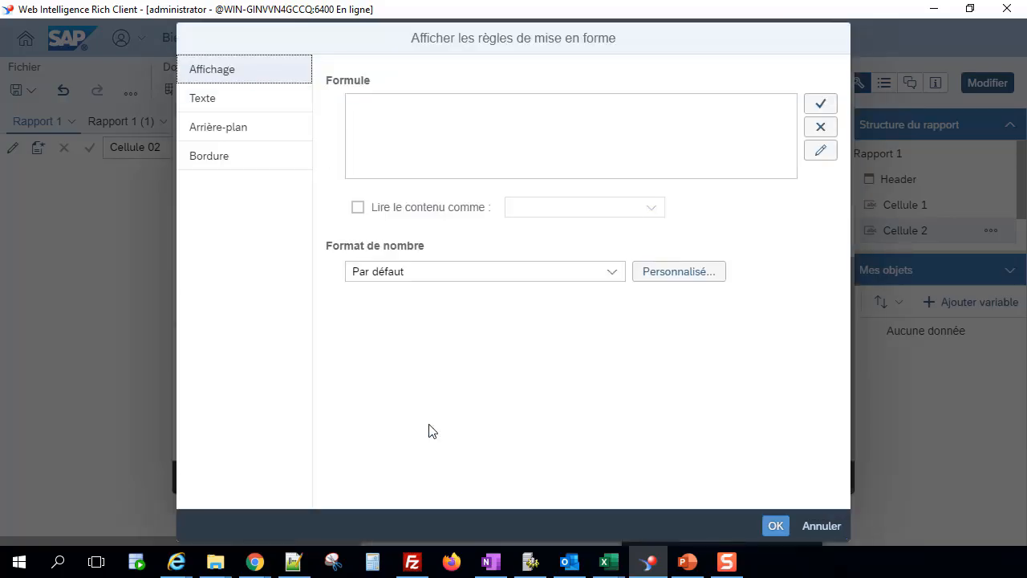
left_click(205, 137)
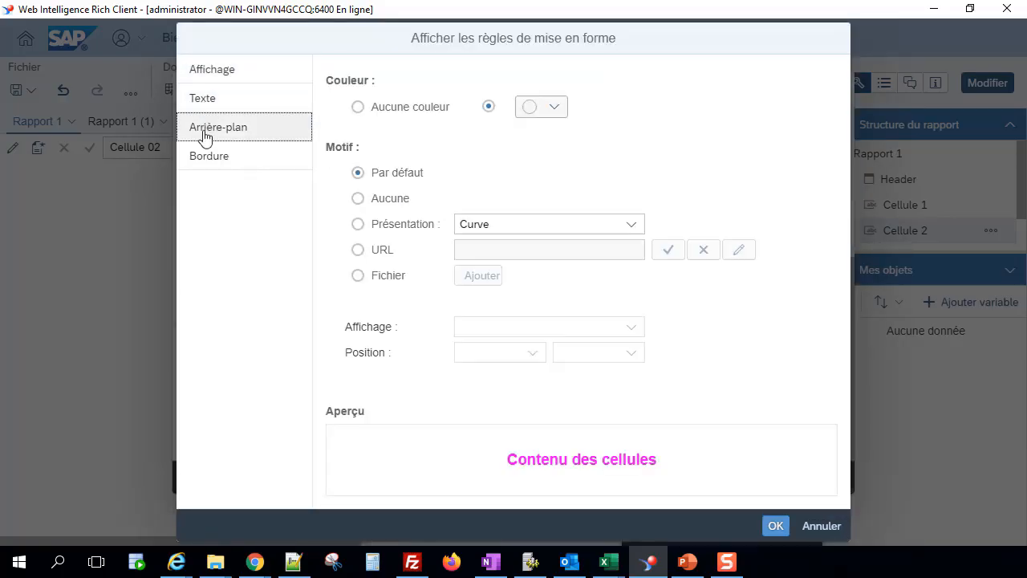
left_click(562, 106)
left_click(535, 215)
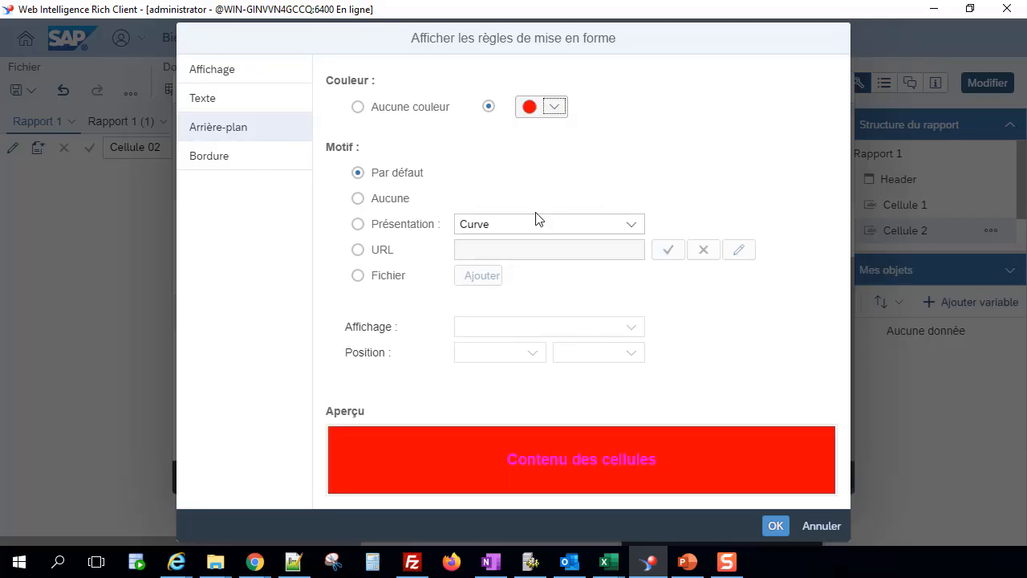
Step: Set the condition's text to black, Normal, size 12, and accept the format, rule R1 and the rule list
left_click(201, 100)
left_click(365, 352)
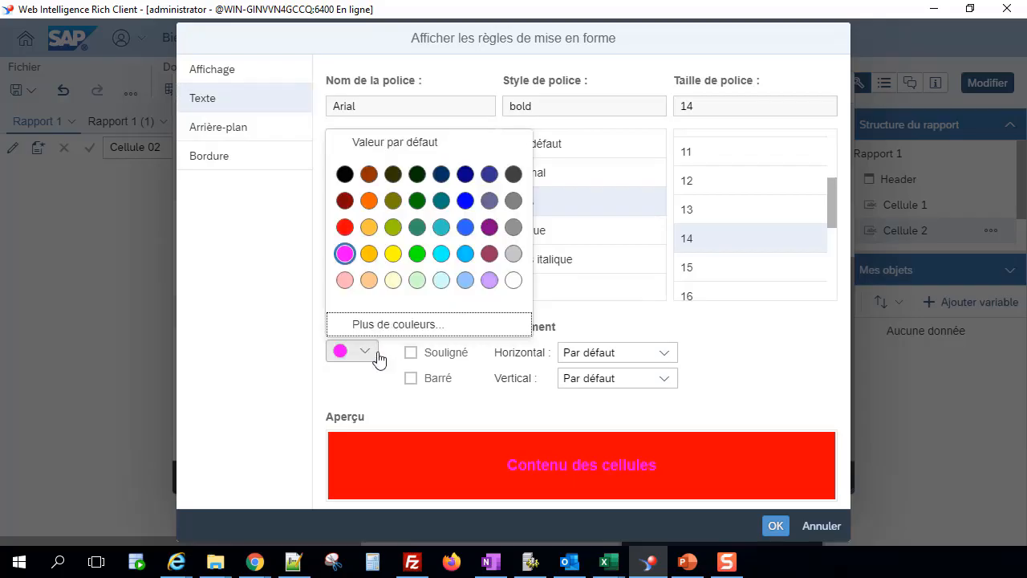
left_click(344, 173)
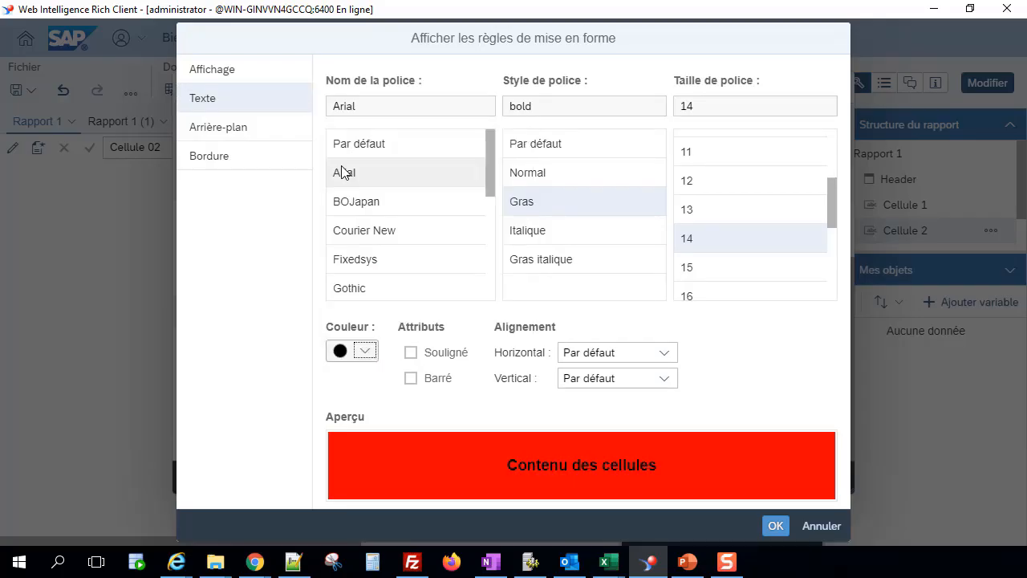
left_click(555, 170)
left_click(687, 183)
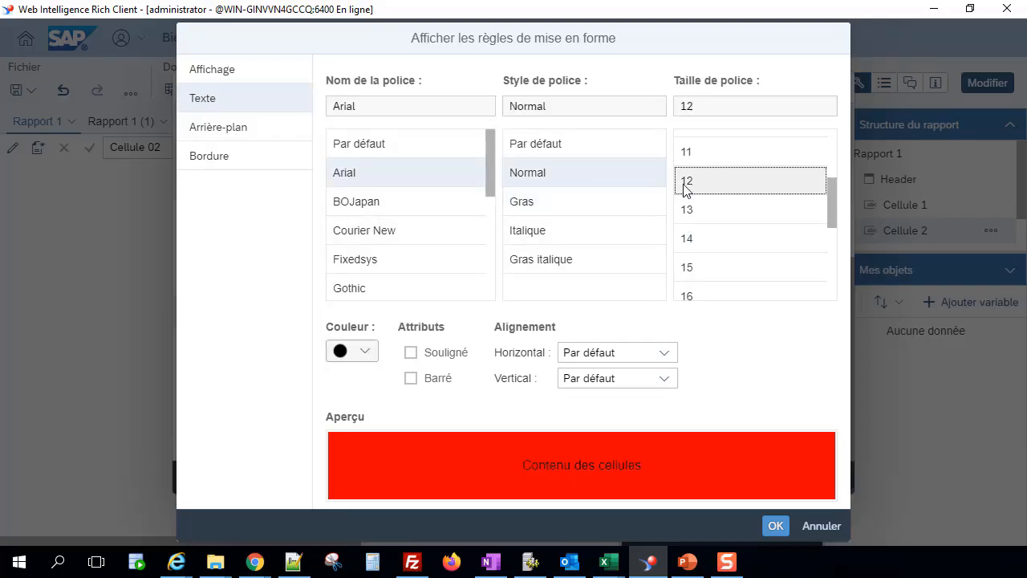
left_click(775, 526)
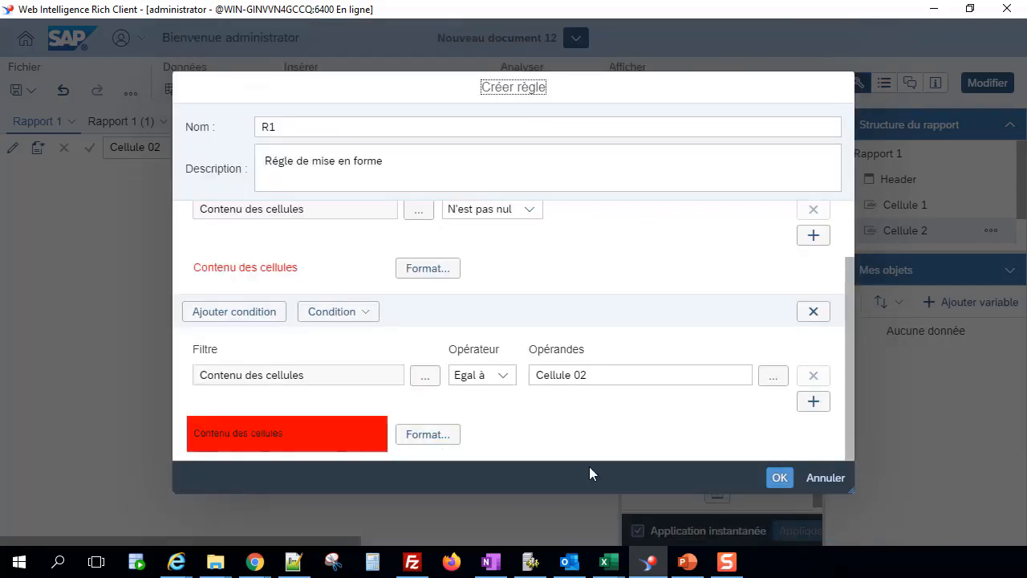
left_click(779, 477)
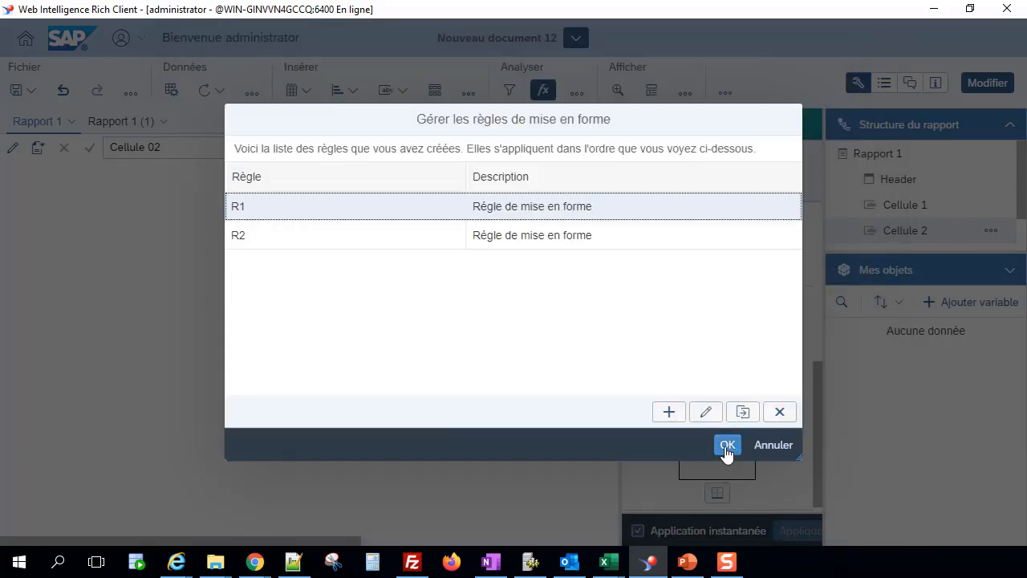
left_click(727, 446)
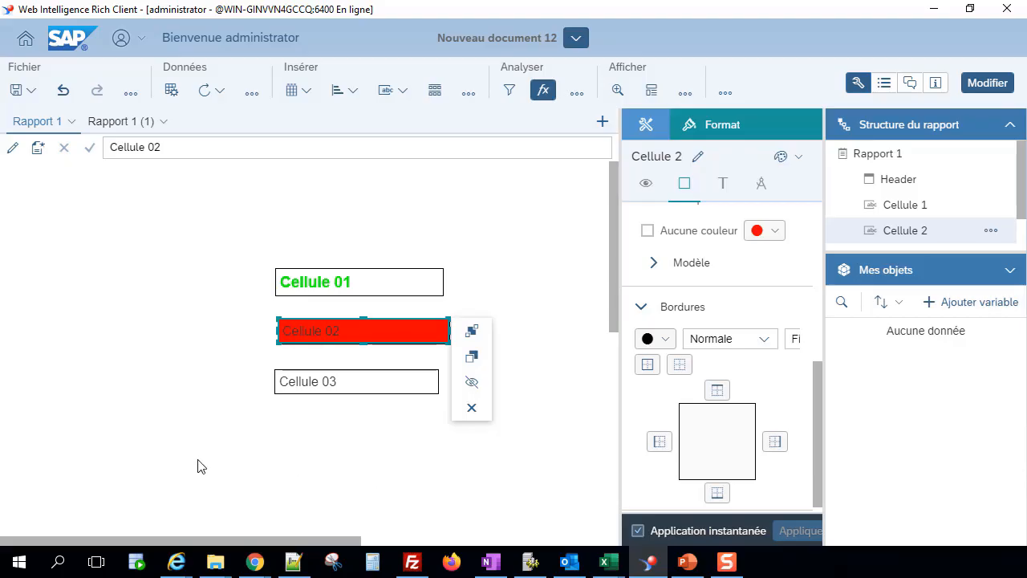
Step: Deselect the cell and start a new formatting rule from the rule list, placing the cursor in its description
left_click(157, 385)
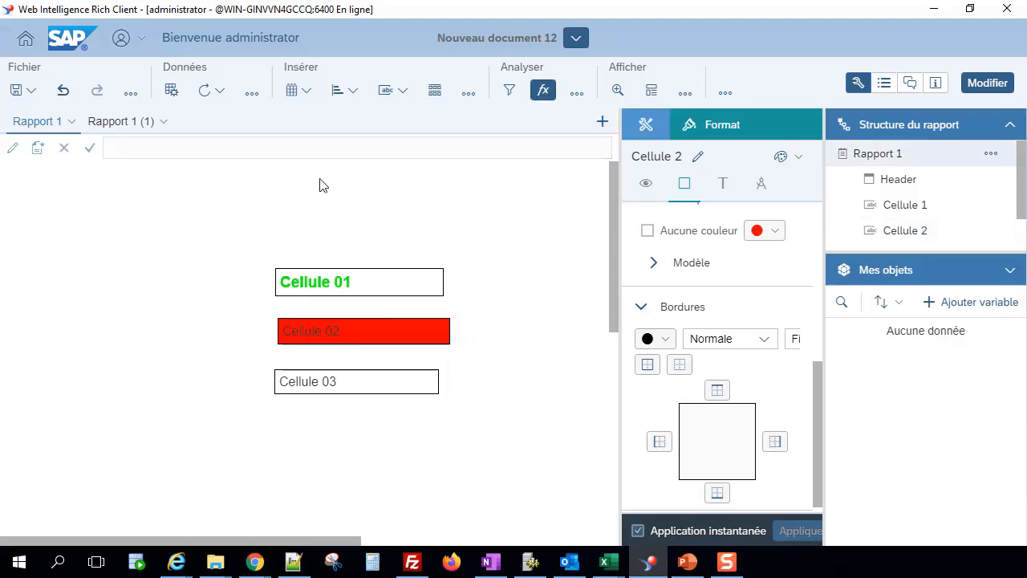
left_click(577, 94)
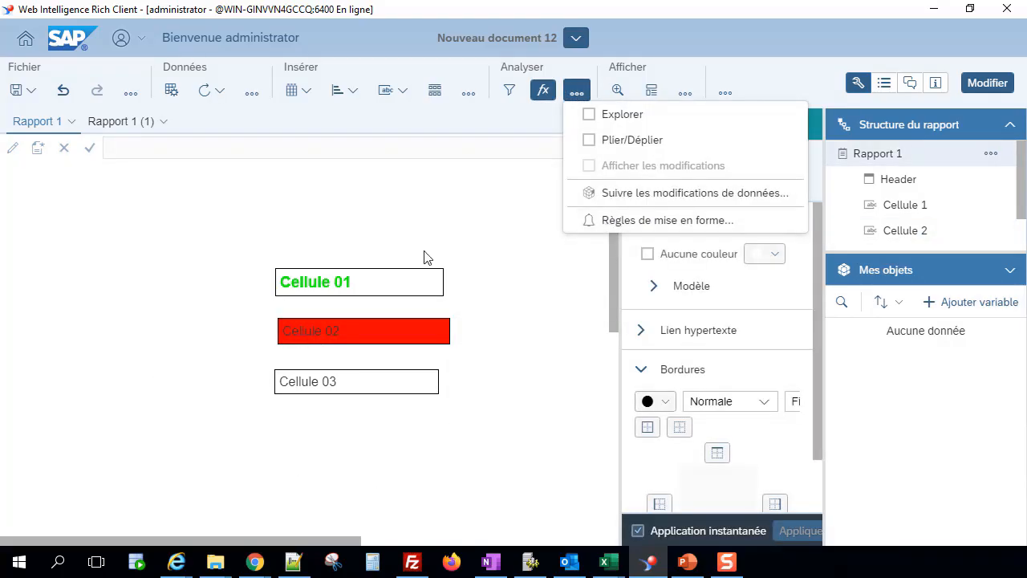
left_click(633, 229)
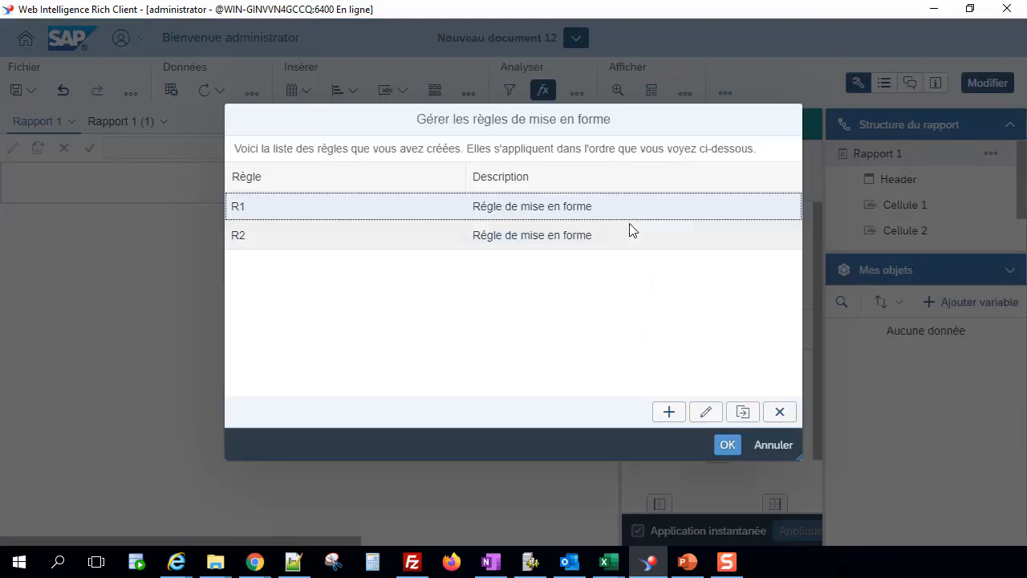
left_click(669, 413)
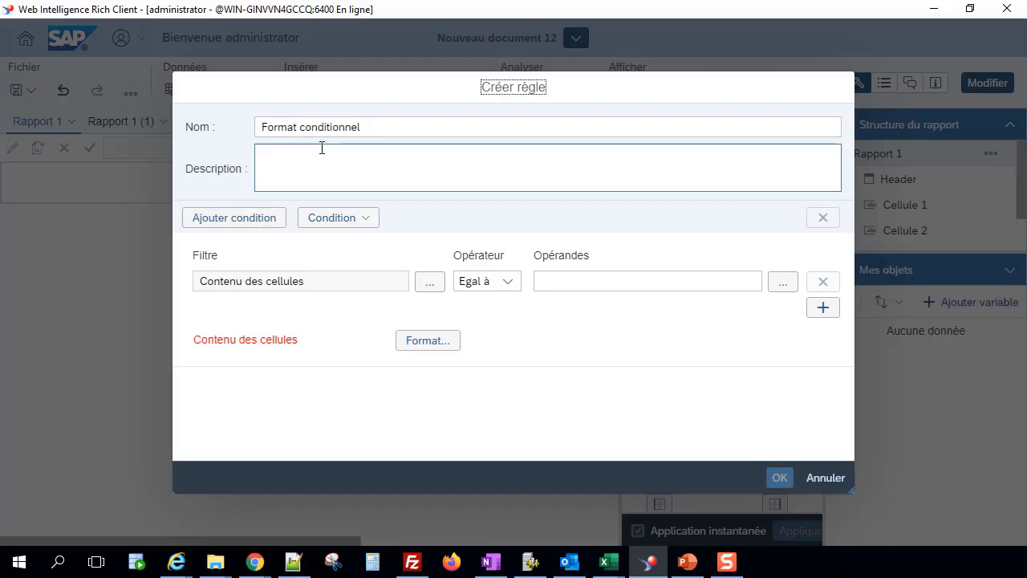
left_click(390, 126)
left_click(291, 164)
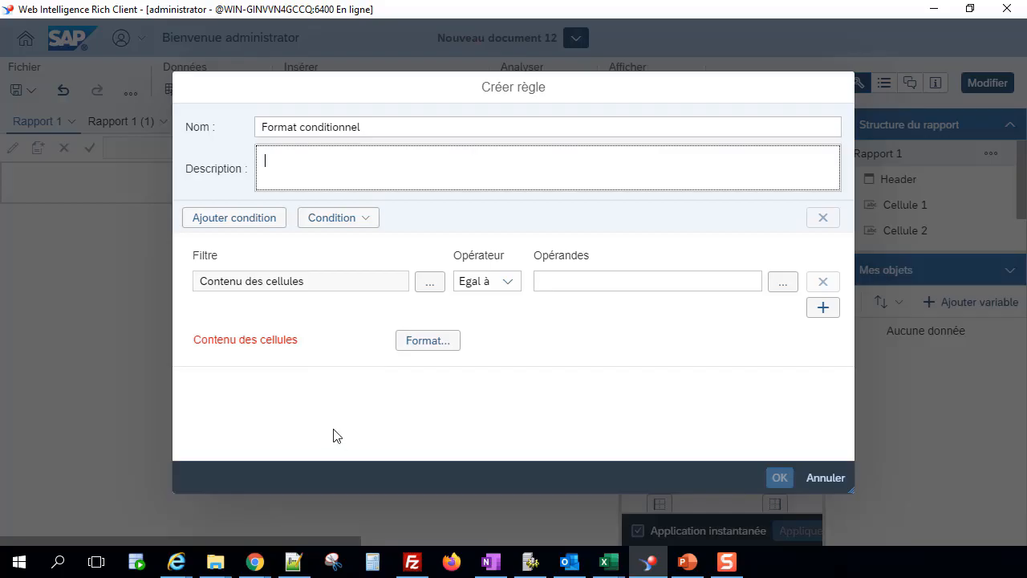
Step: Examine the new rule's format options for display, text, background and border
left_click(422, 340)
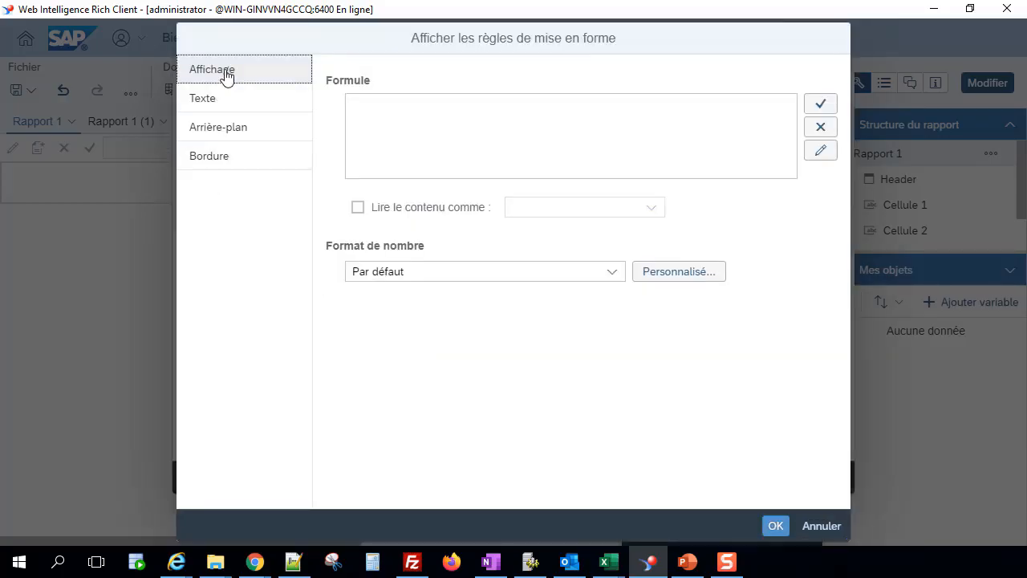
left_click(202, 111)
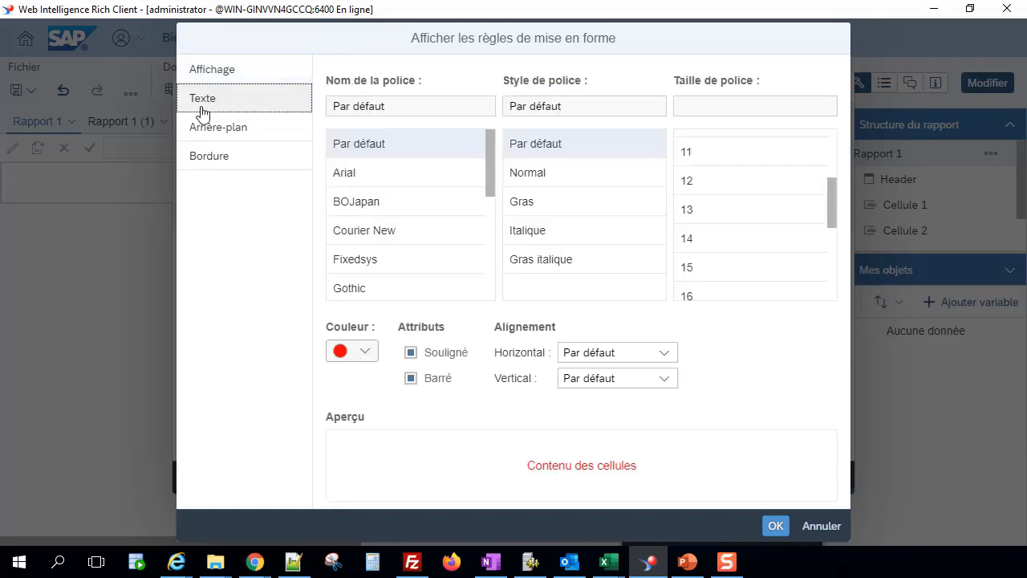
left_click(252, 132)
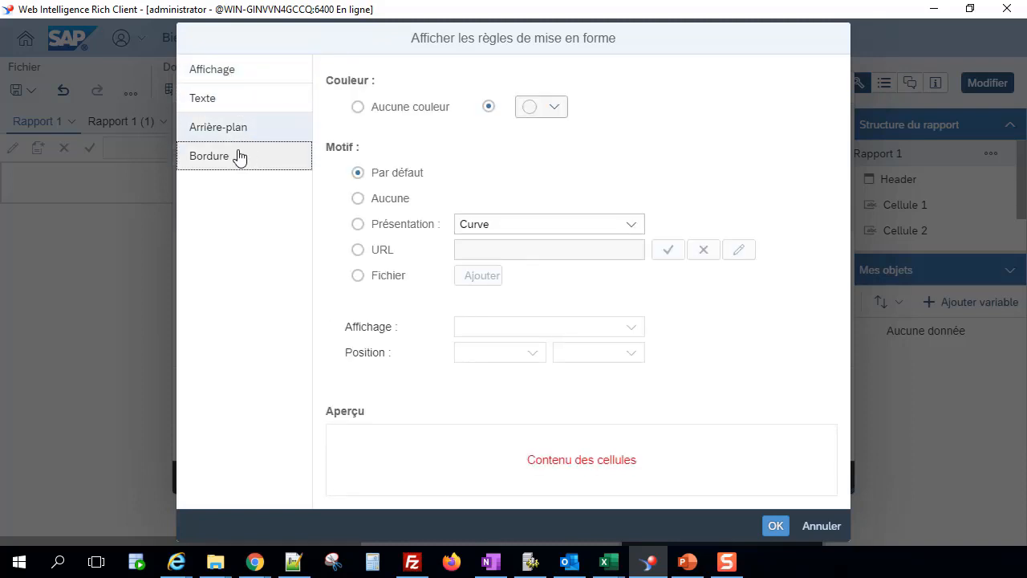
left_click(236, 156)
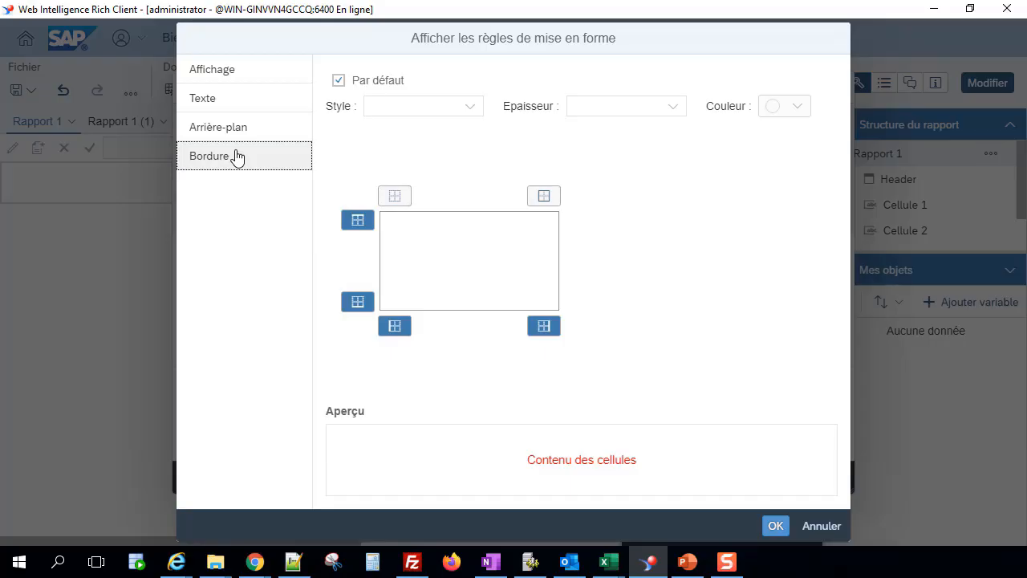